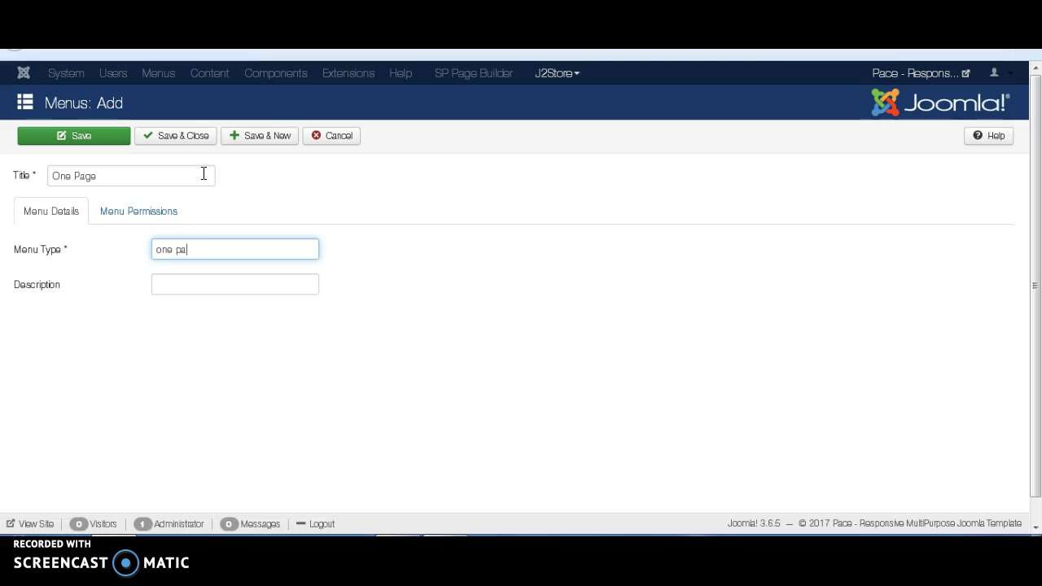
Step: Save and close the One Page menu with menu type "one page", and start a new menu item in it
click(190, 137)
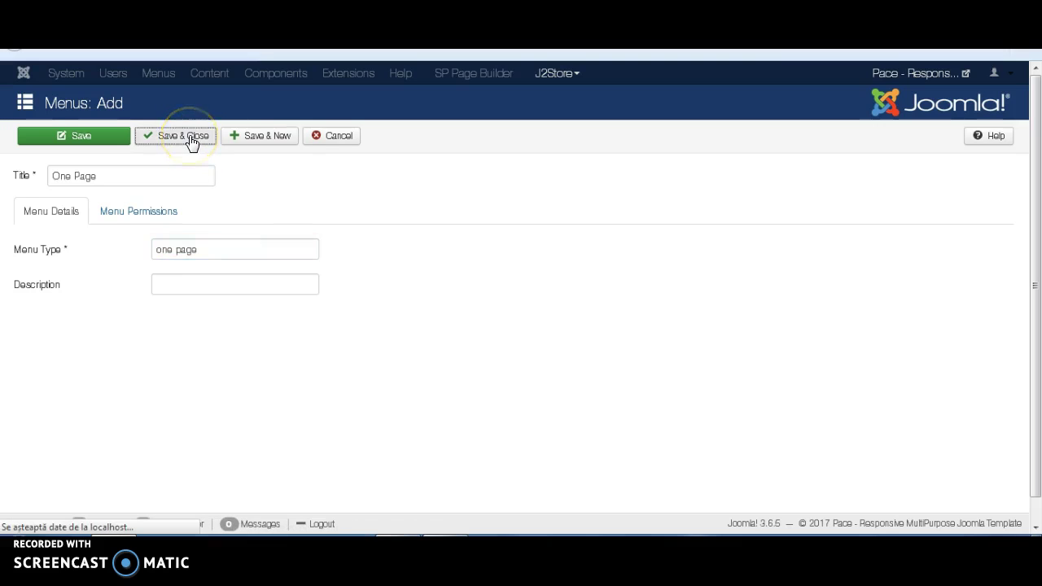
click(178, 75)
mouse_move(203, 201)
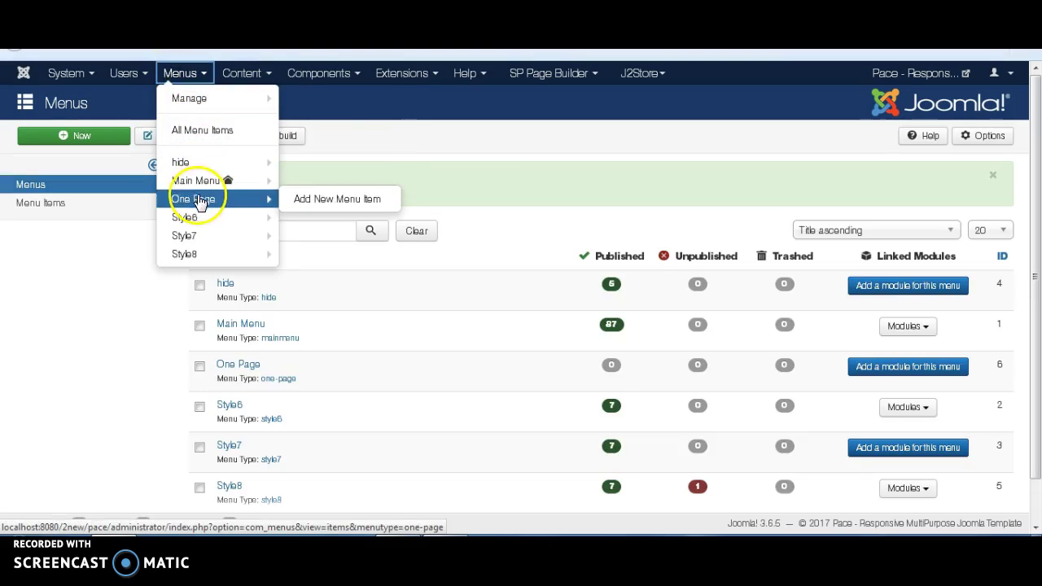
click(298, 206)
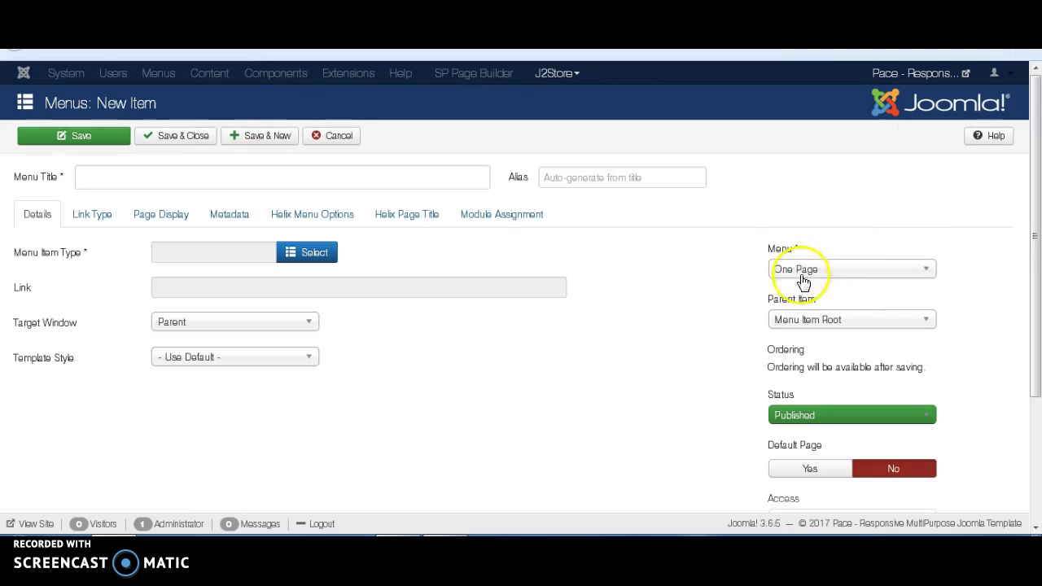
Step: Set the new menu item's type to External URL from the System Links group
click(310, 254)
scroll(196, 365, down, 5)
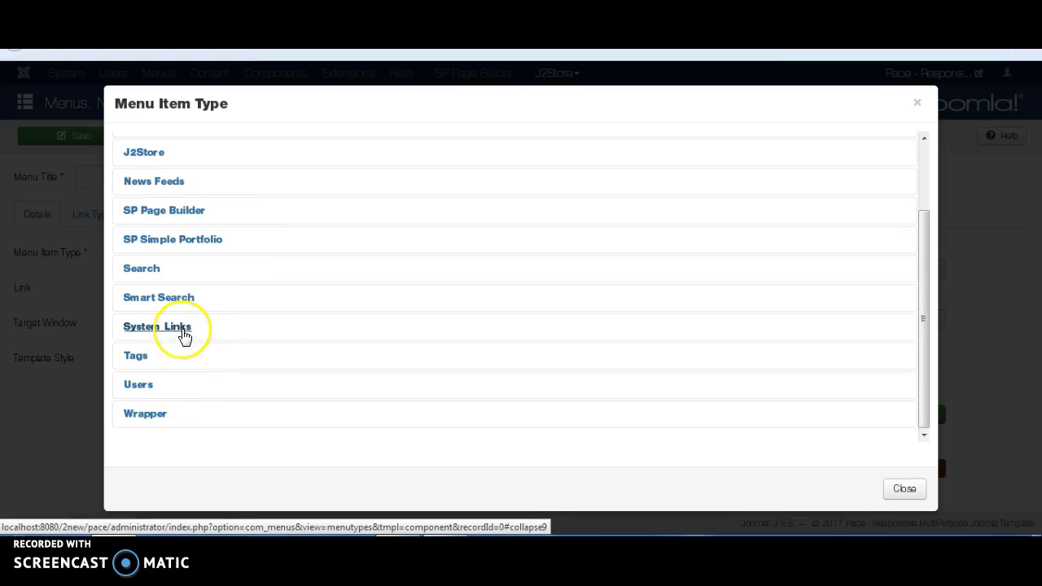
click(181, 334)
click(174, 358)
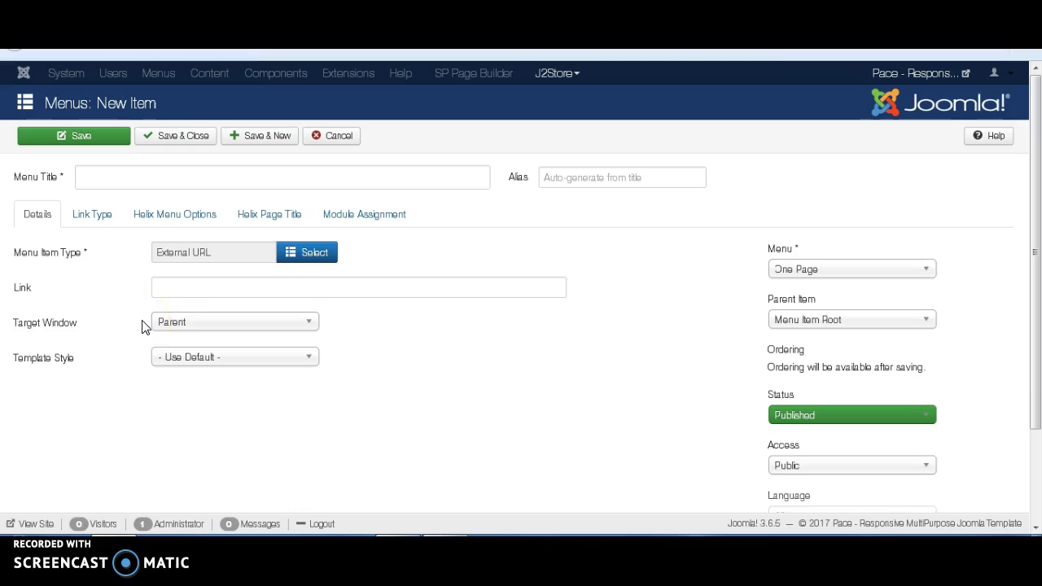
Step: Title the item "About us" with alias "about-us02" and link "#about-us", and save it
click(144, 179)
text(About us)
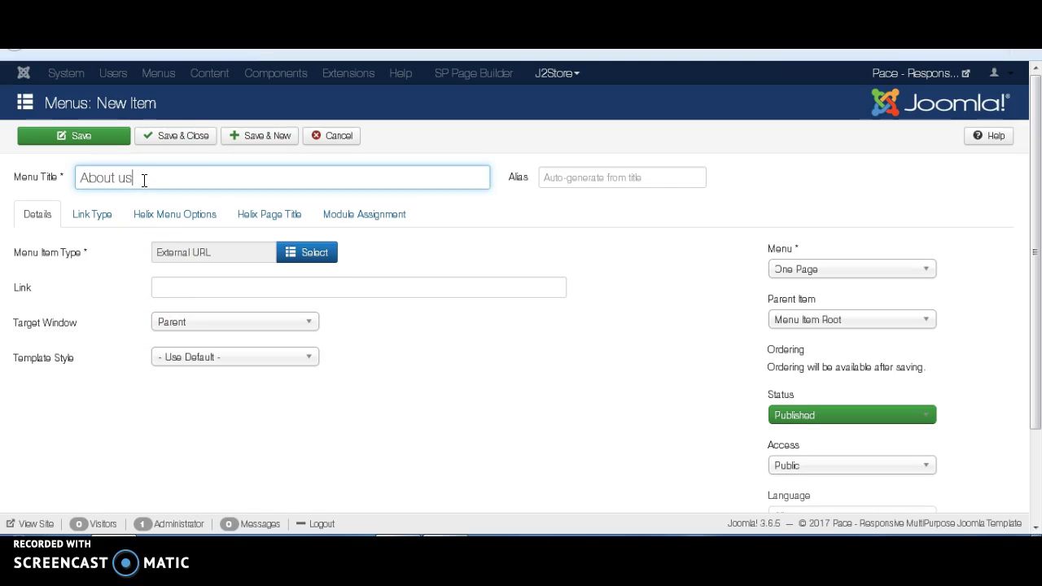
key(Tab)
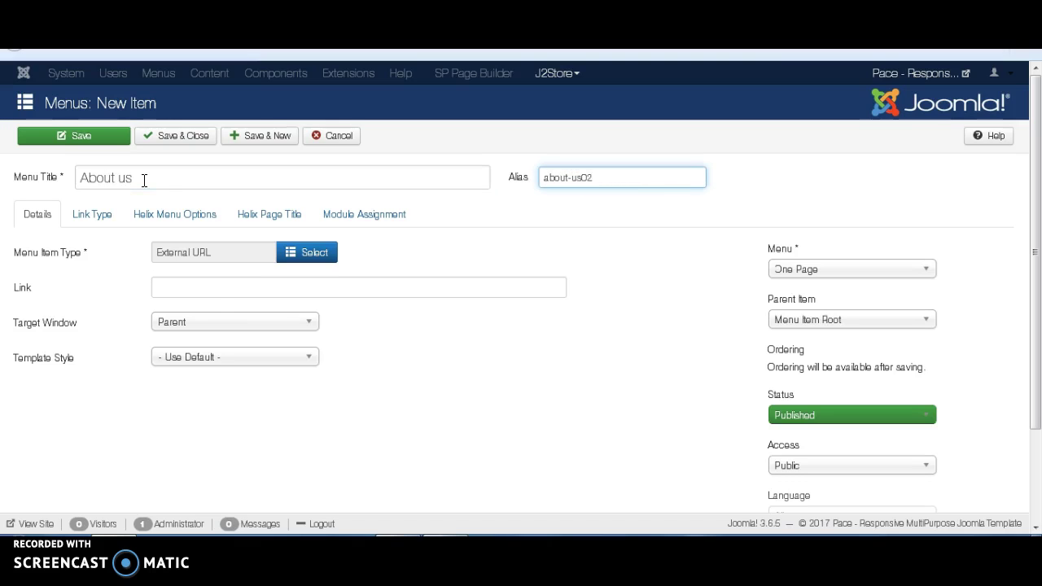
click(197, 287)
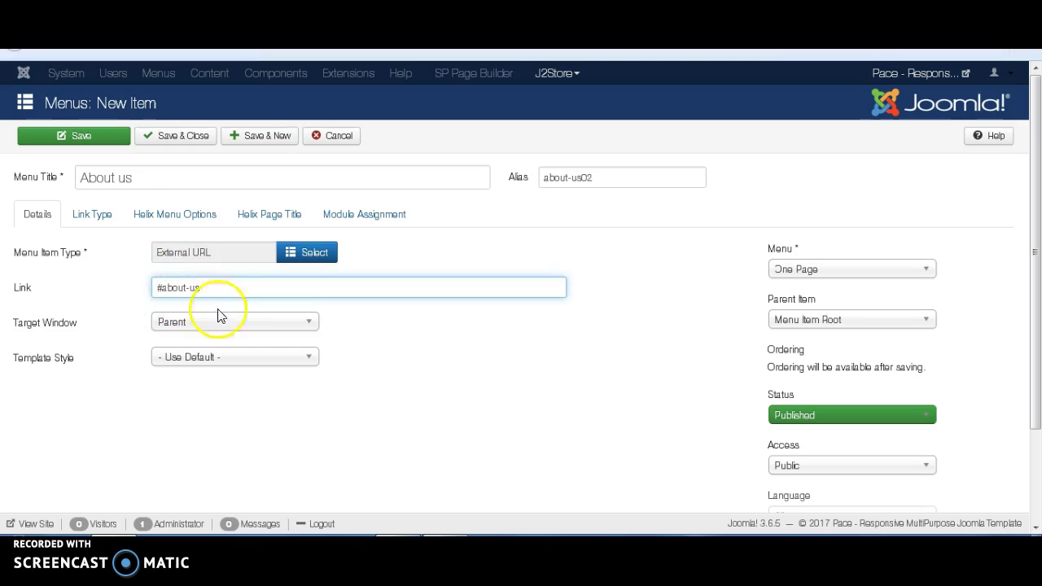
click(82, 136)
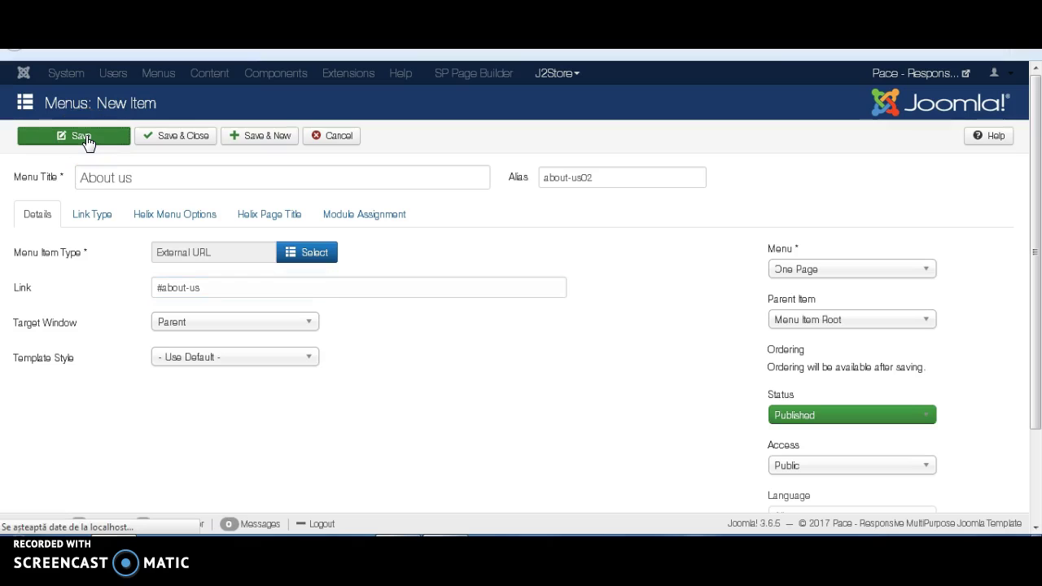
click(218, 156)
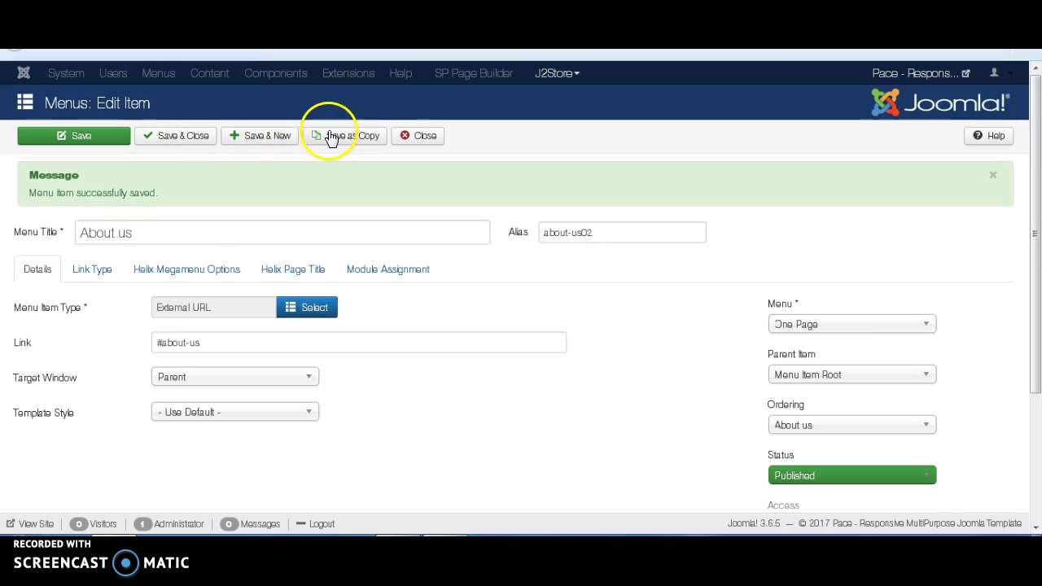
Step: Save the About us item as a copy and title the copy "Our Team", after the team section heading on the site's About Style page
click(334, 137)
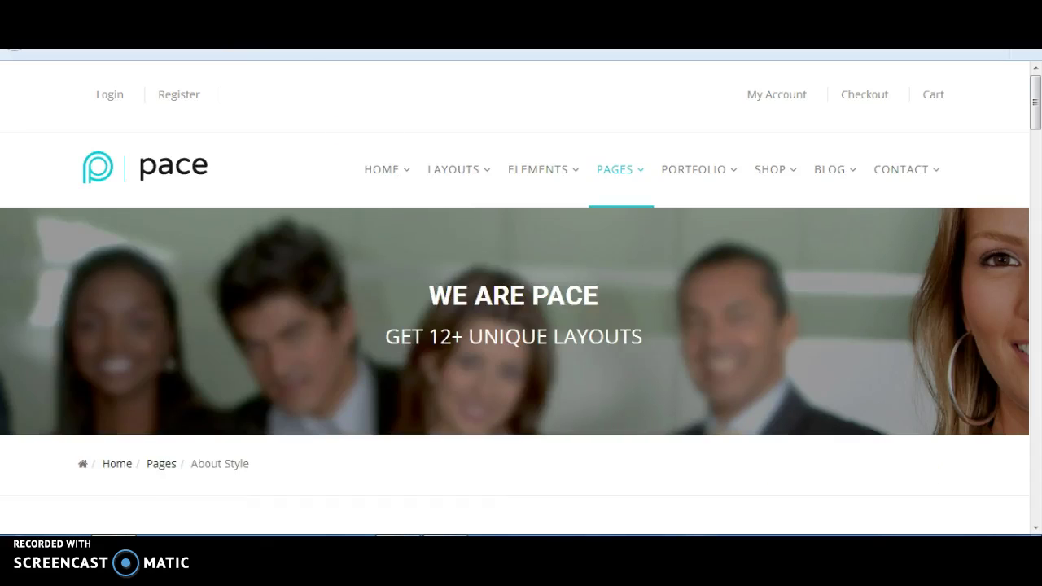
scroll(45, 323, down, 3)
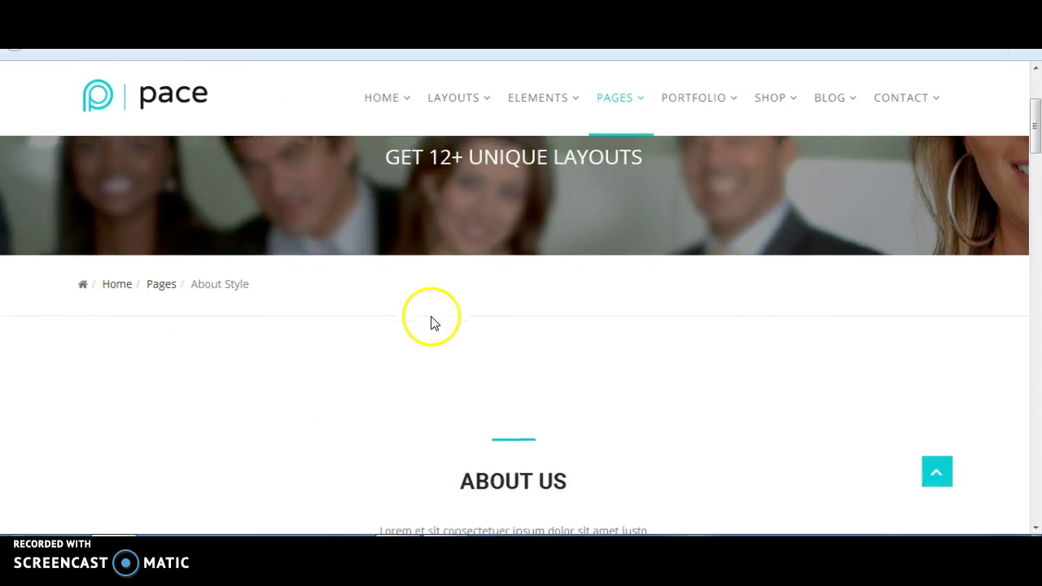
scroll(429, 320, down, 2)
drag(491, 309, 568, 309)
scroll(567, 323, down, 1)
scroll(567, 323, down, 10)
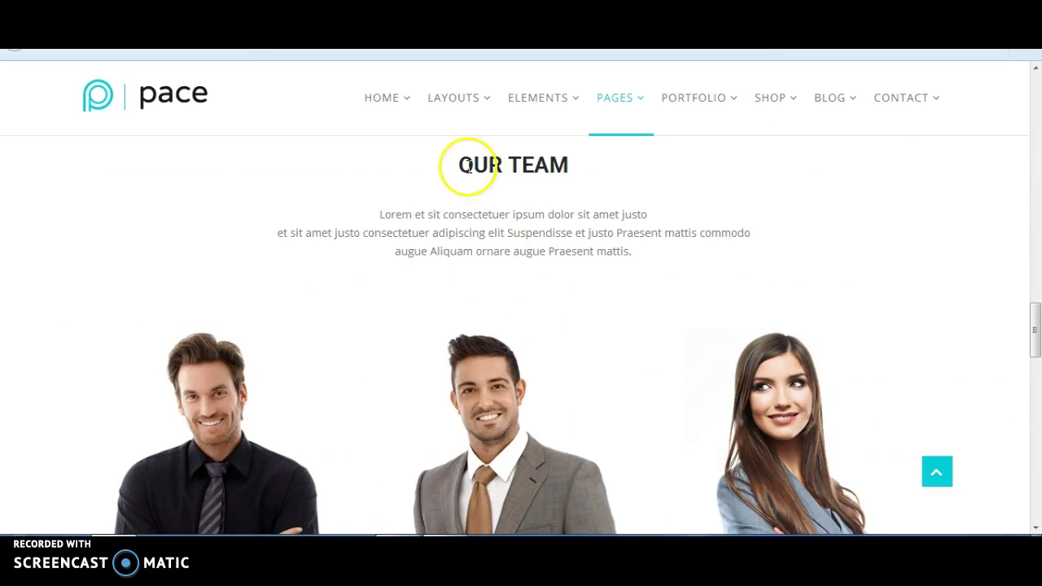
drag(467, 165, 570, 166)
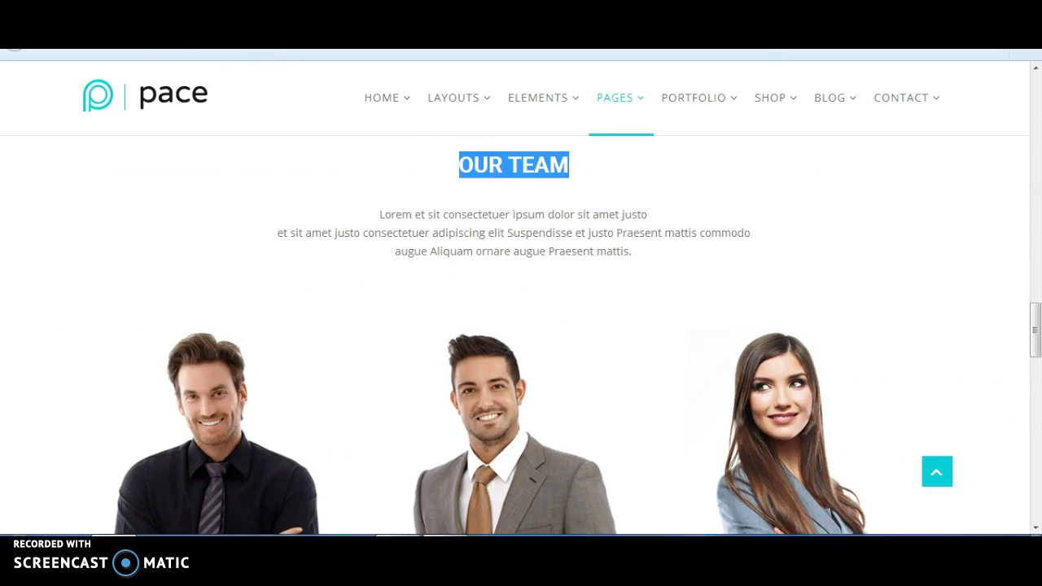
key(ctrl+Tab)
triple_click(127, 227)
key(ctrl+v)
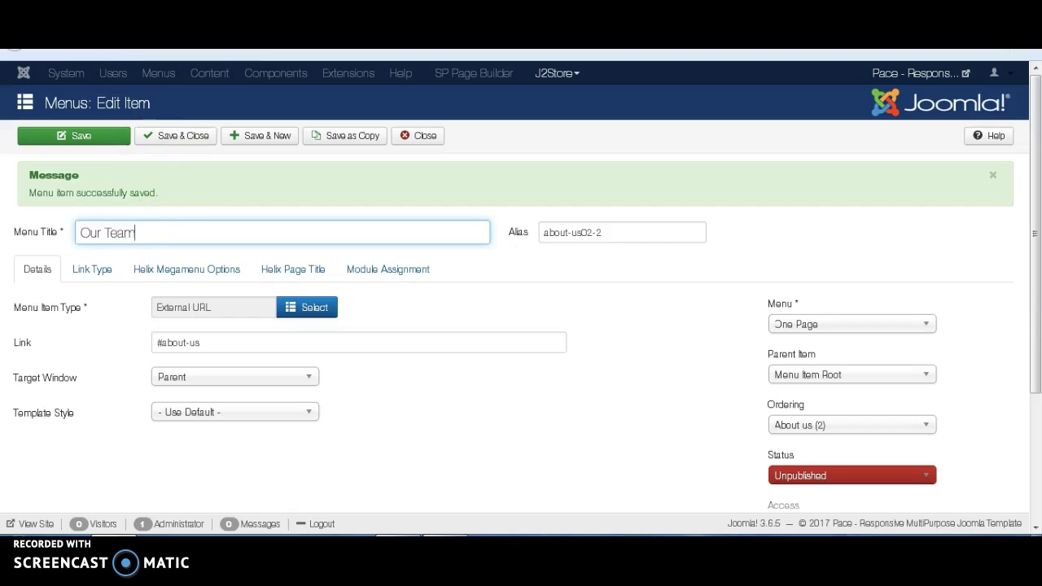
Step: Set the copied item's alias to "our-team02" and its status to Published
click(657, 228)
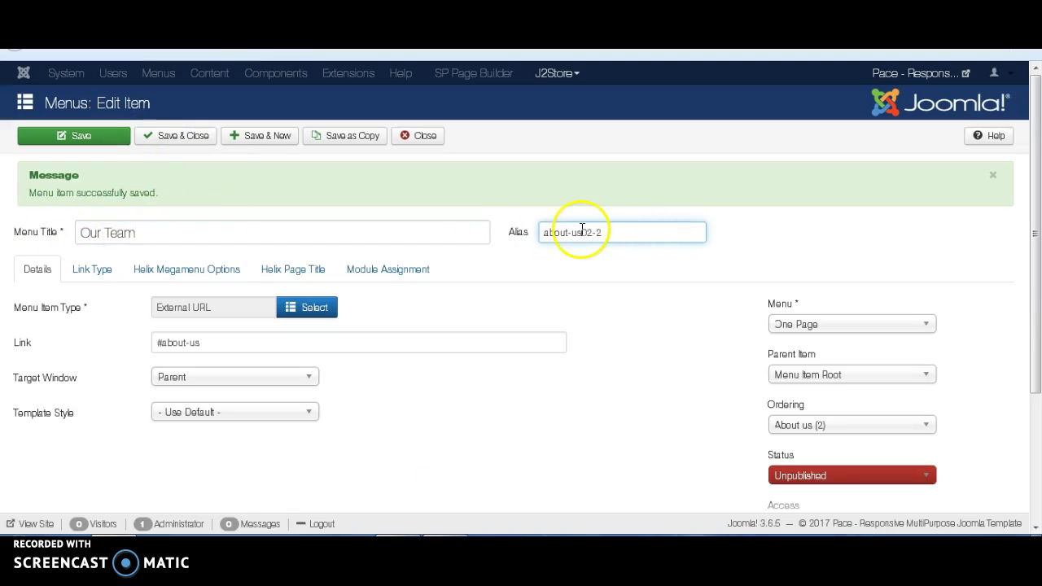
drag(615, 231, 465, 216)
text(our)
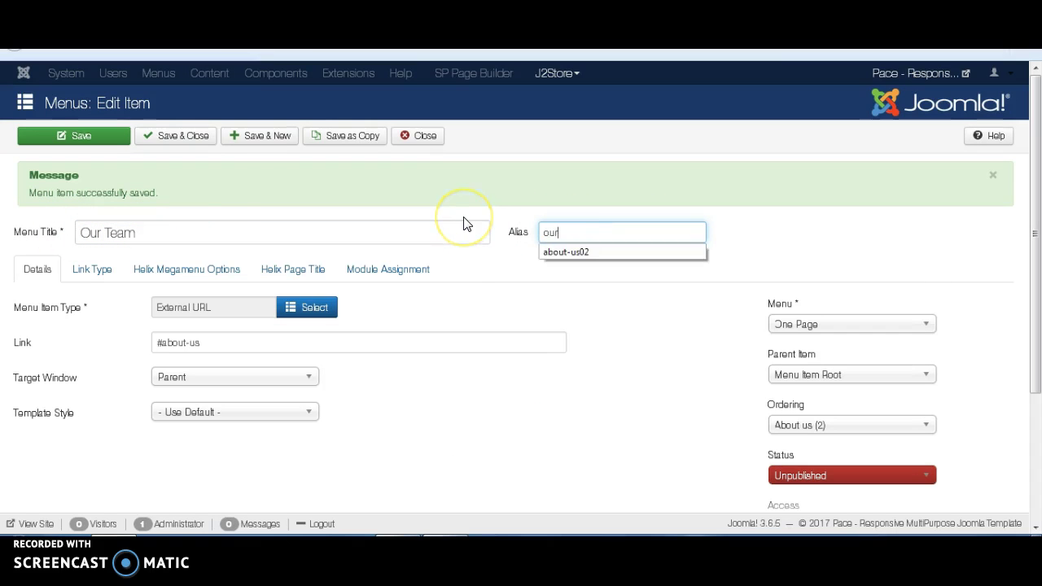
text(-team02)
click(889, 476)
click(843, 493)
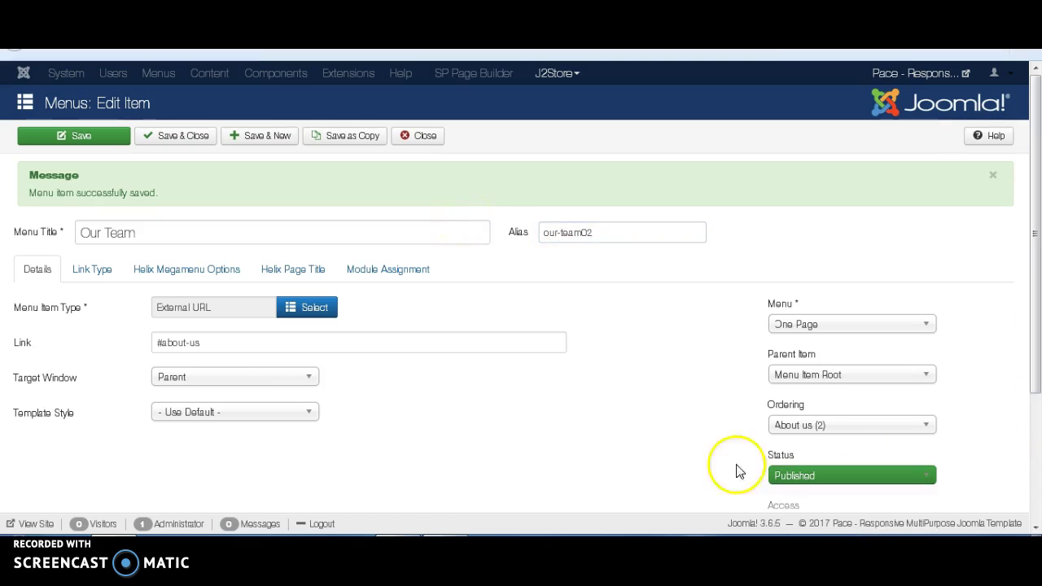
Step: Change the Our Team item's link to "#our-team", save it and close it
drag(161, 343, 302, 349)
text(our-team)
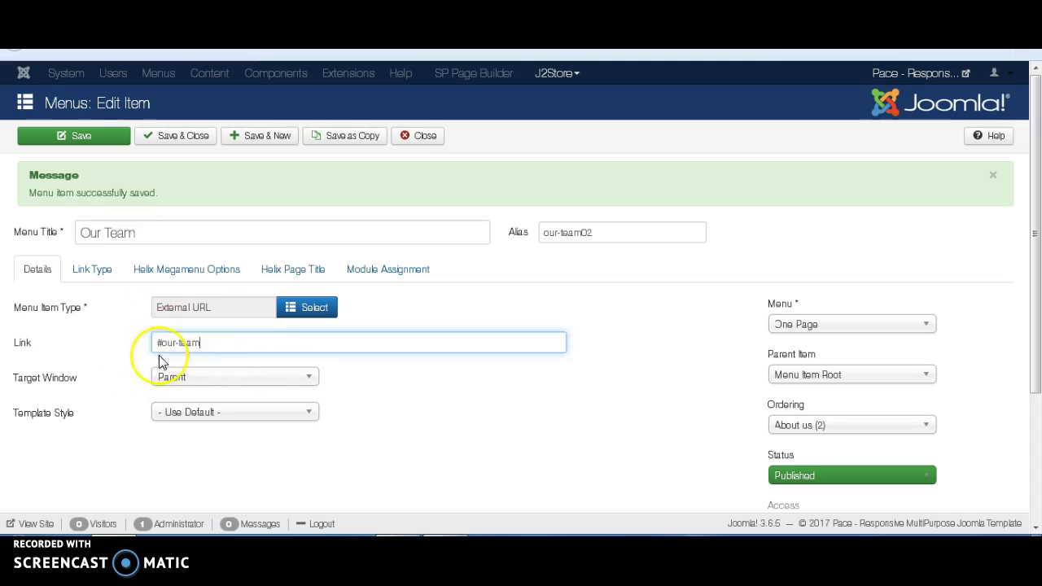
click(104, 133)
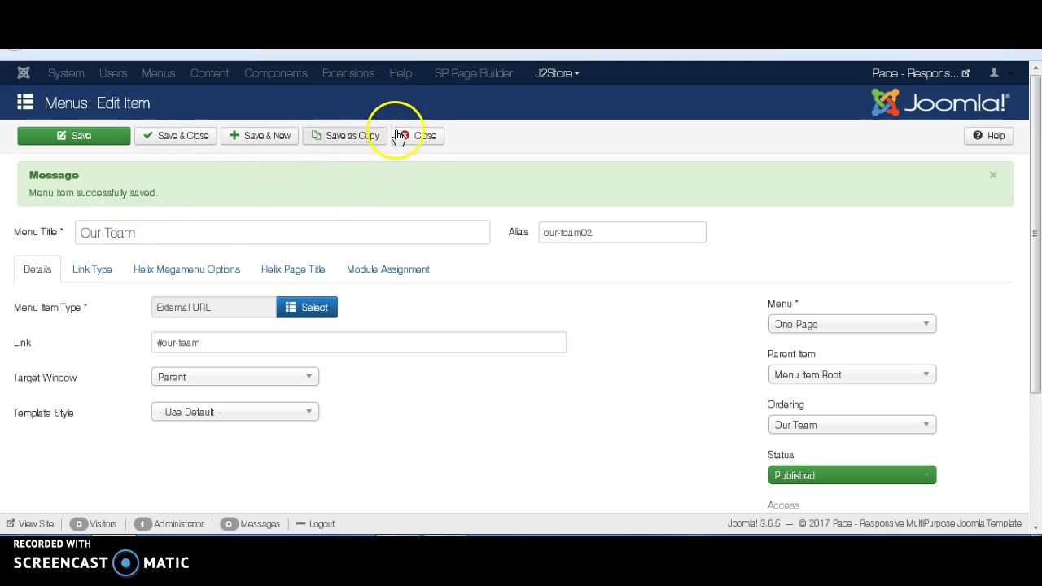
click(424, 140)
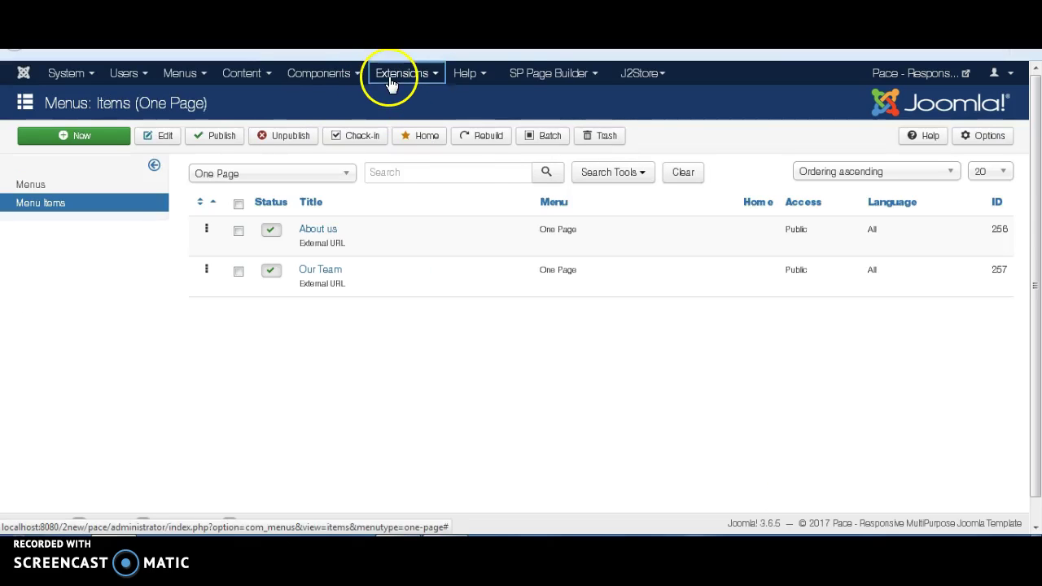
Step: Open the site template styles and duplicate the Pace - Default style
click(393, 80)
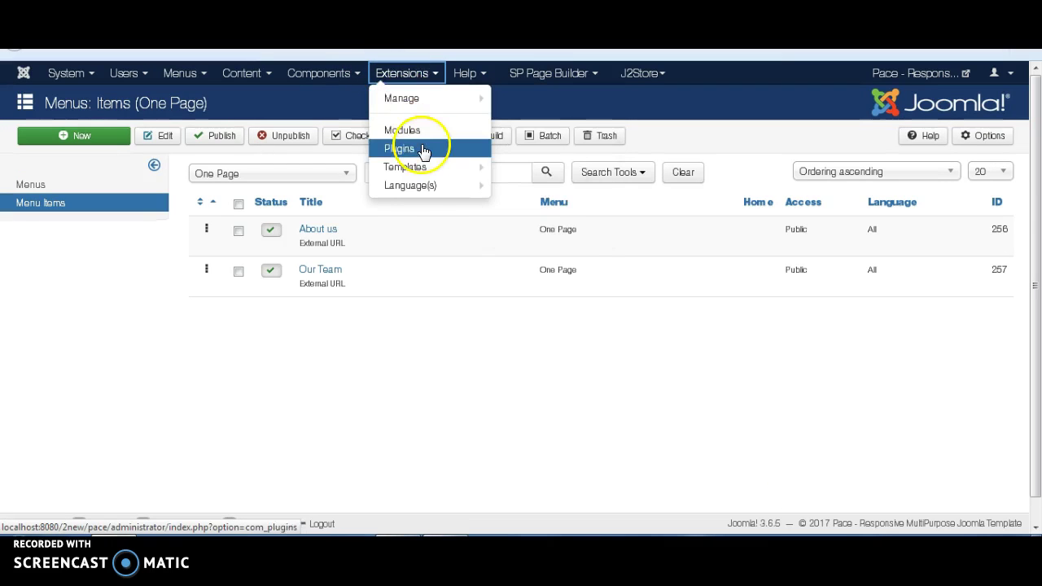
mouse_move(429, 171)
click(516, 167)
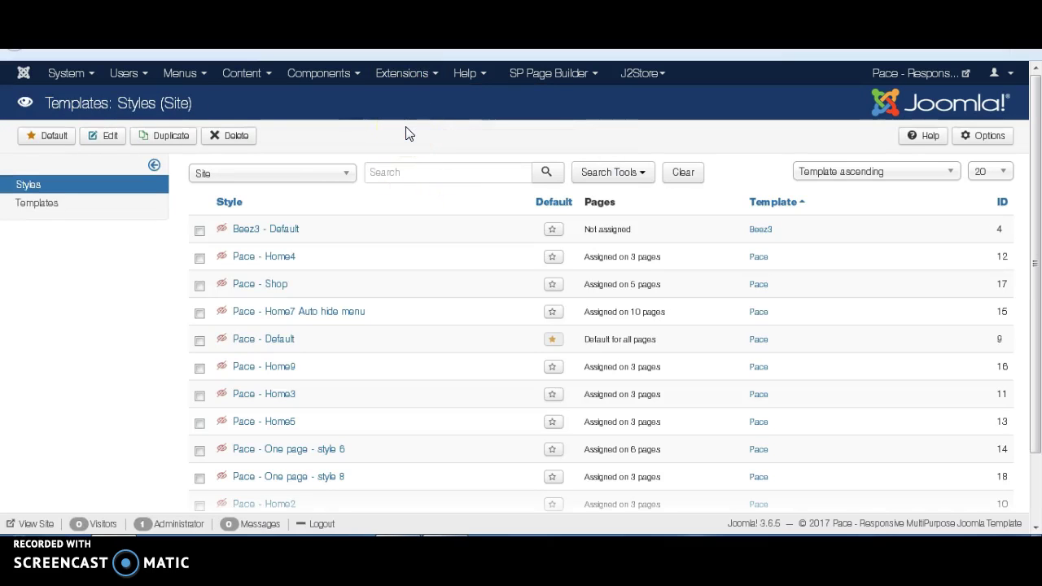
scroll(352, 154, down, 1)
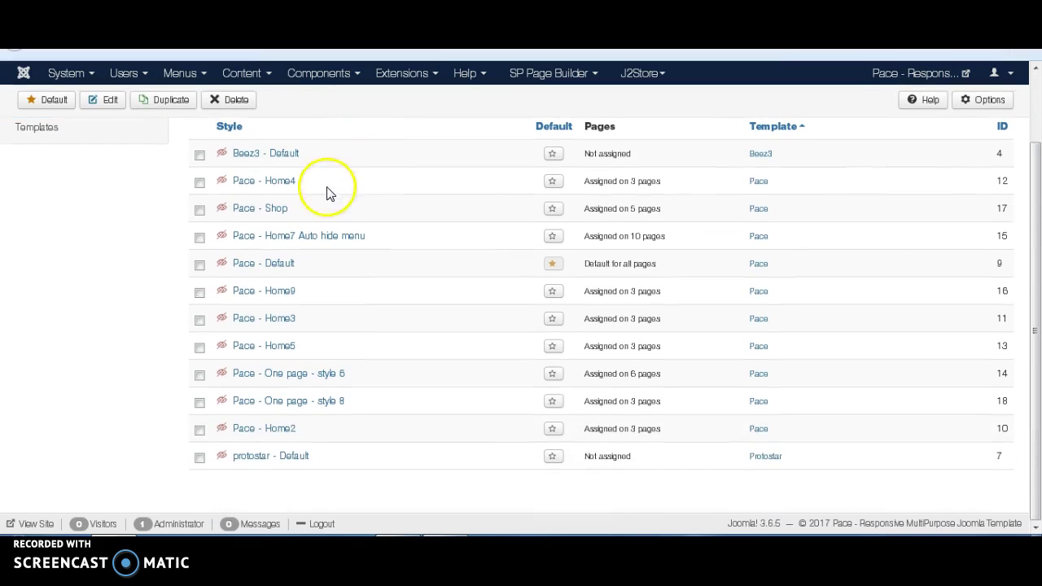
click(199, 268)
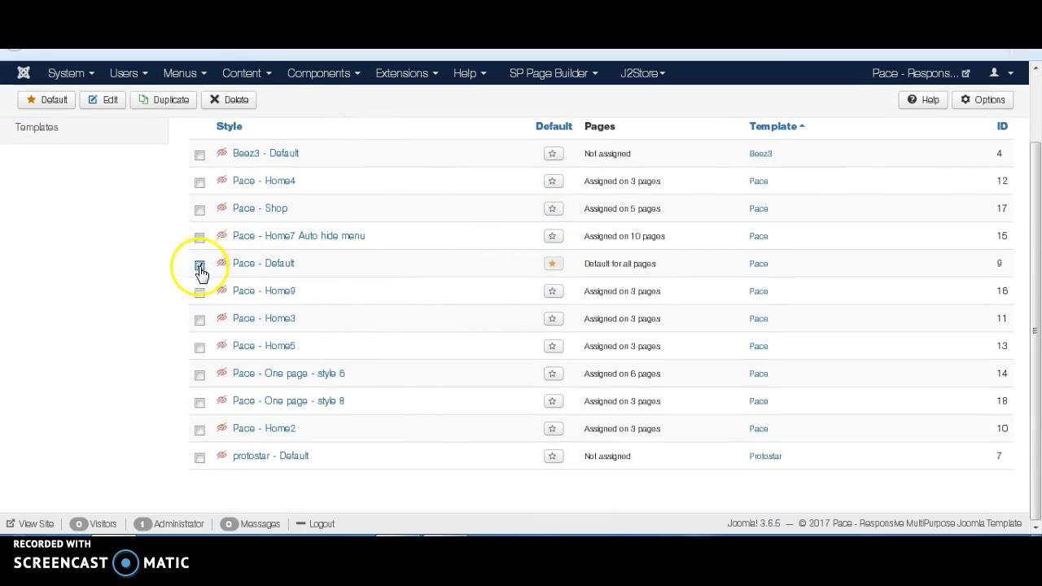
click(168, 107)
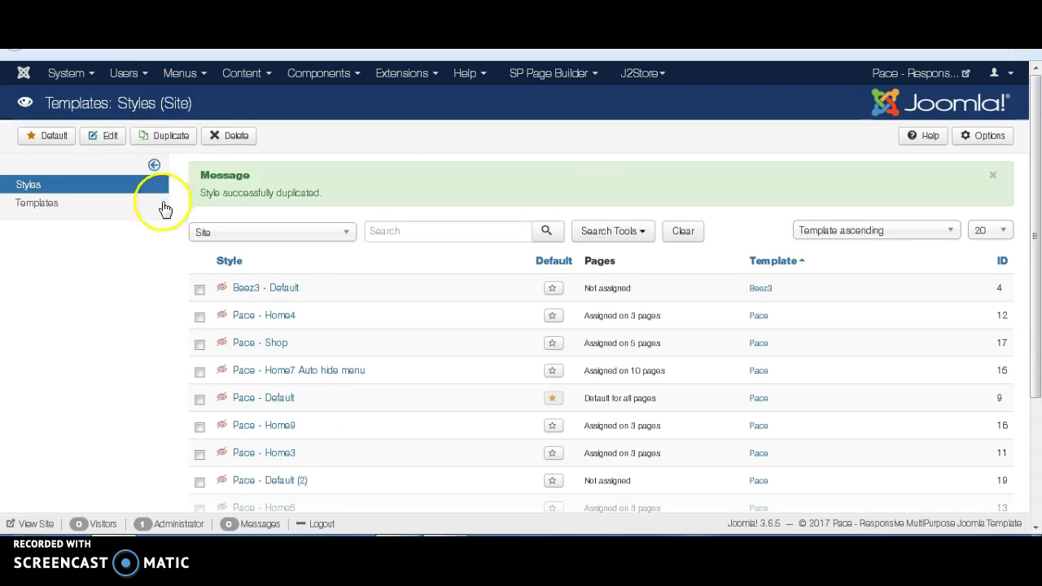
Step: Open the duplicated Pace - Default (2) style and set its mega menu to the One Page menu
scroll(162, 236, down, 3)
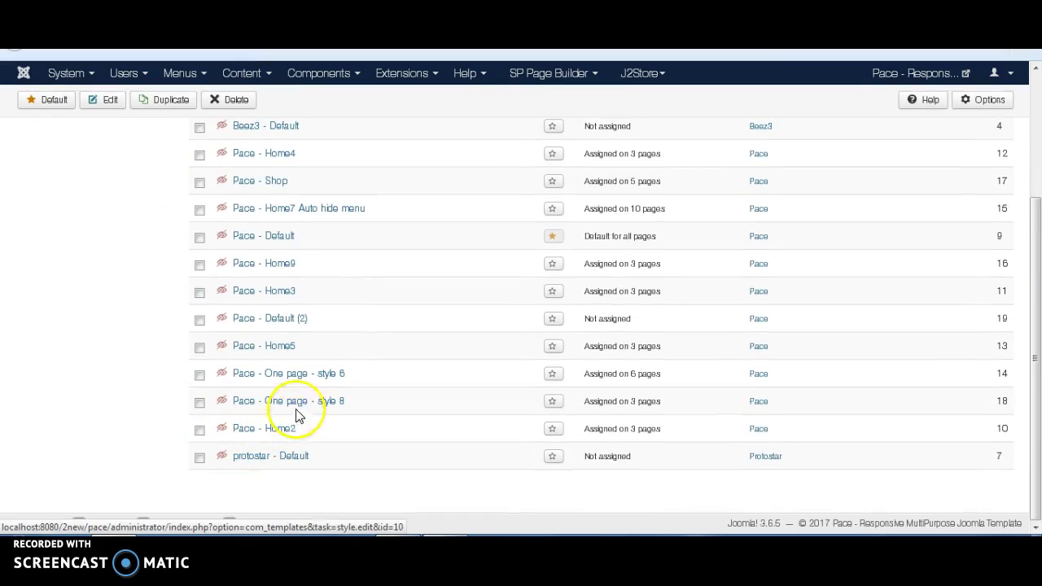
click(243, 321)
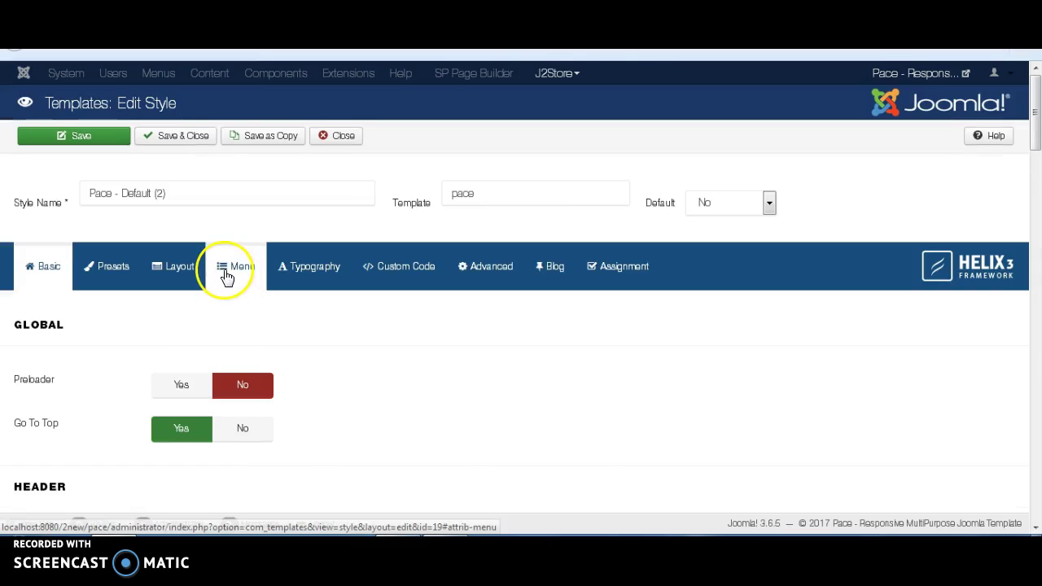
click(227, 276)
scroll(226, 274, down, 1)
click(212, 295)
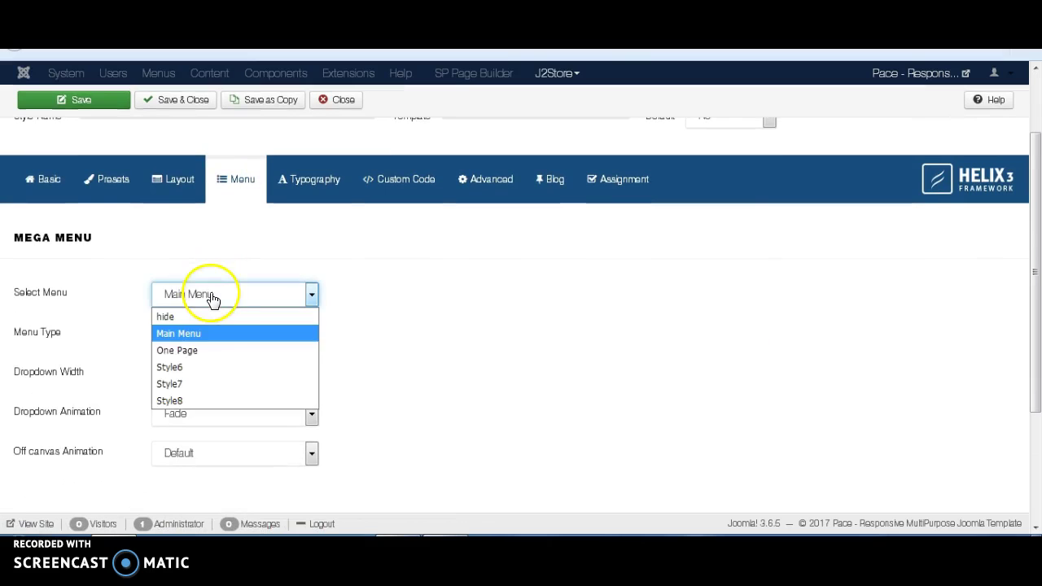
click(193, 353)
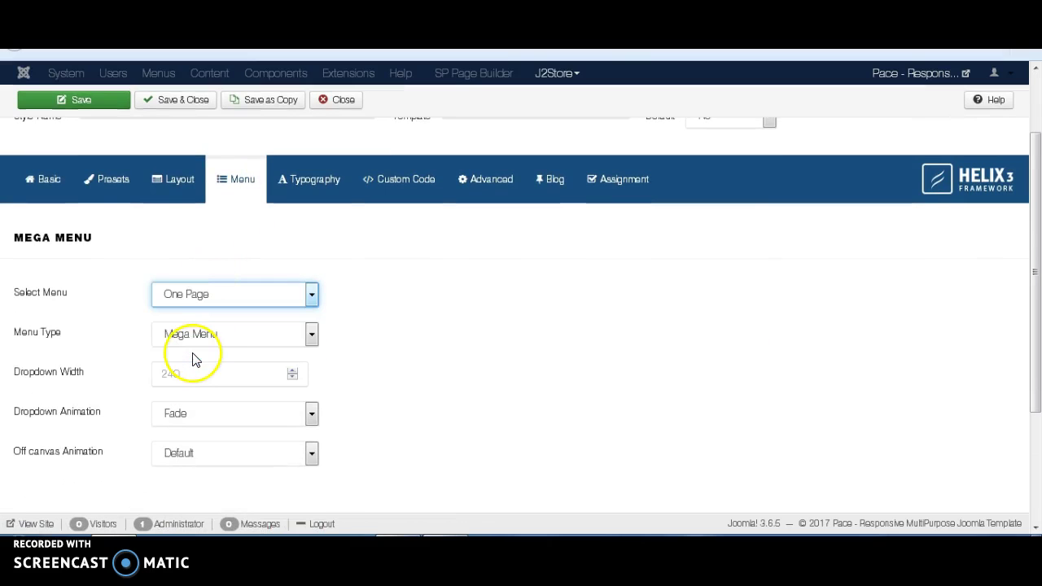
Step: Rename the duplicated style "Pace - One Page", save it and close it
click(37, 178)
scroll(160, 237, up, 1)
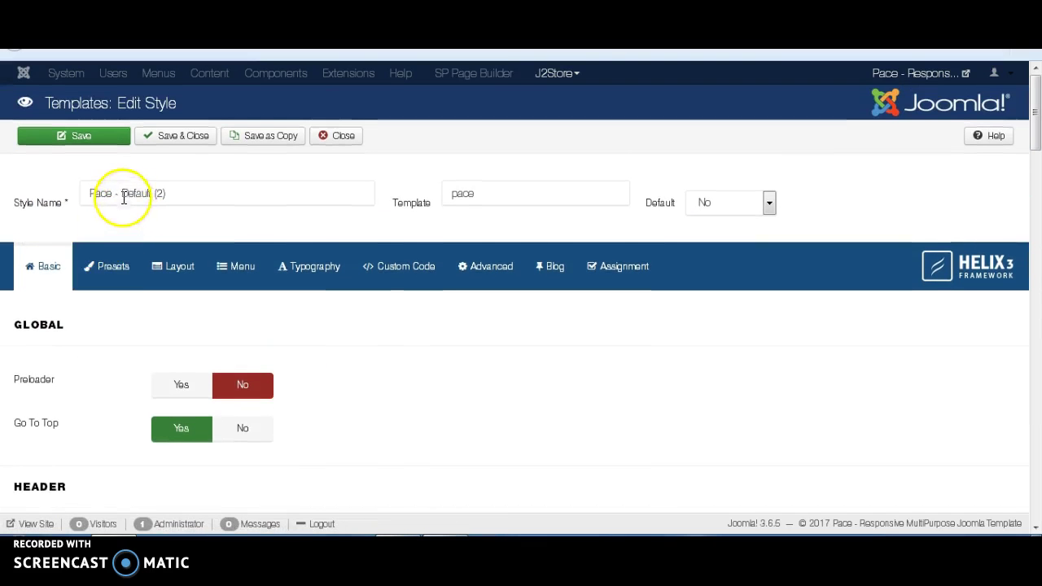
drag(121, 198, 320, 208)
text(One Page)
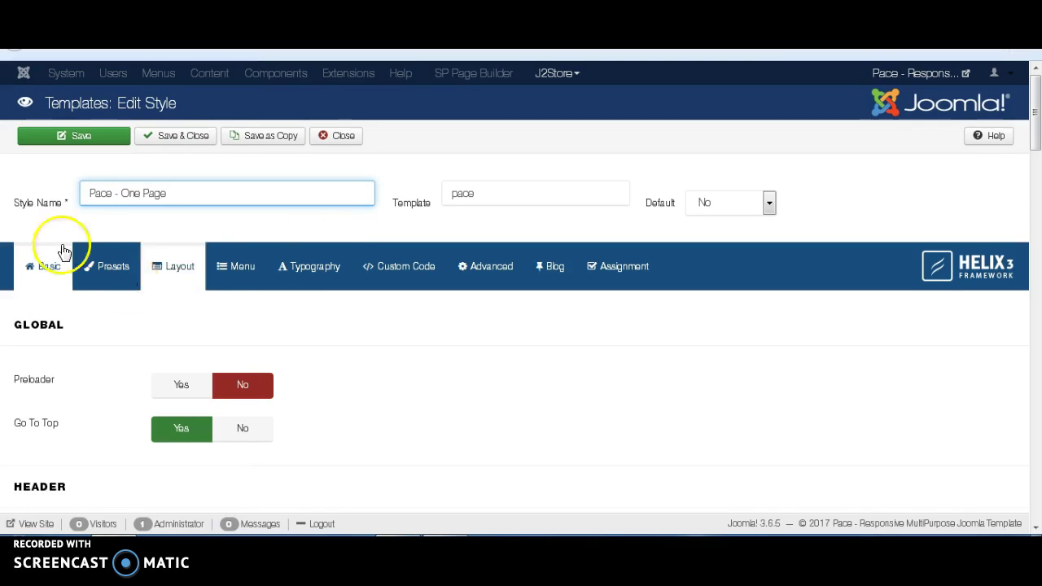
click(156, 135)
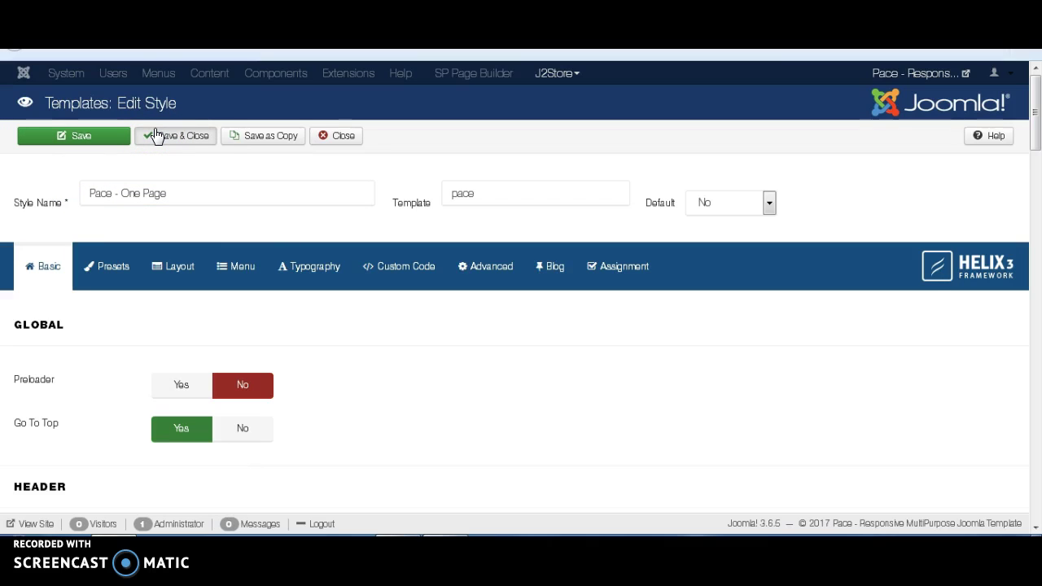
click(156, 135)
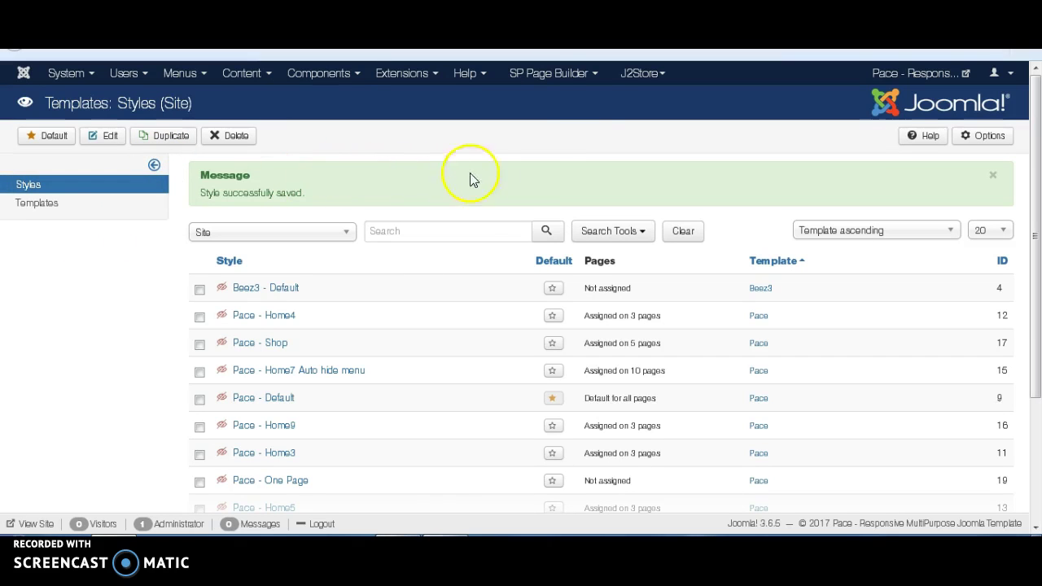
Step: Open the SP Page Builder pages list and search it for "abo"
click(548, 75)
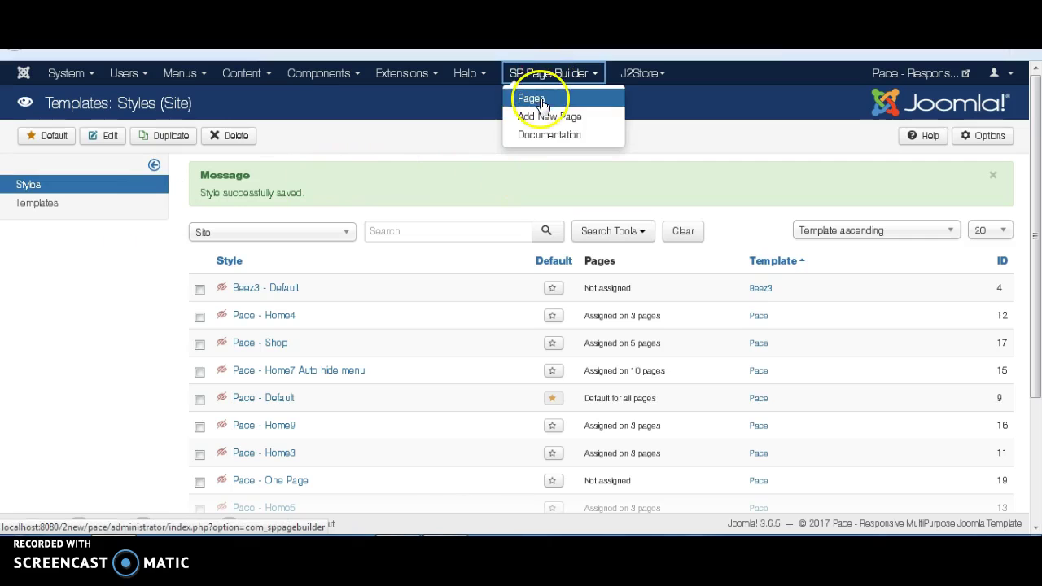
click(541, 100)
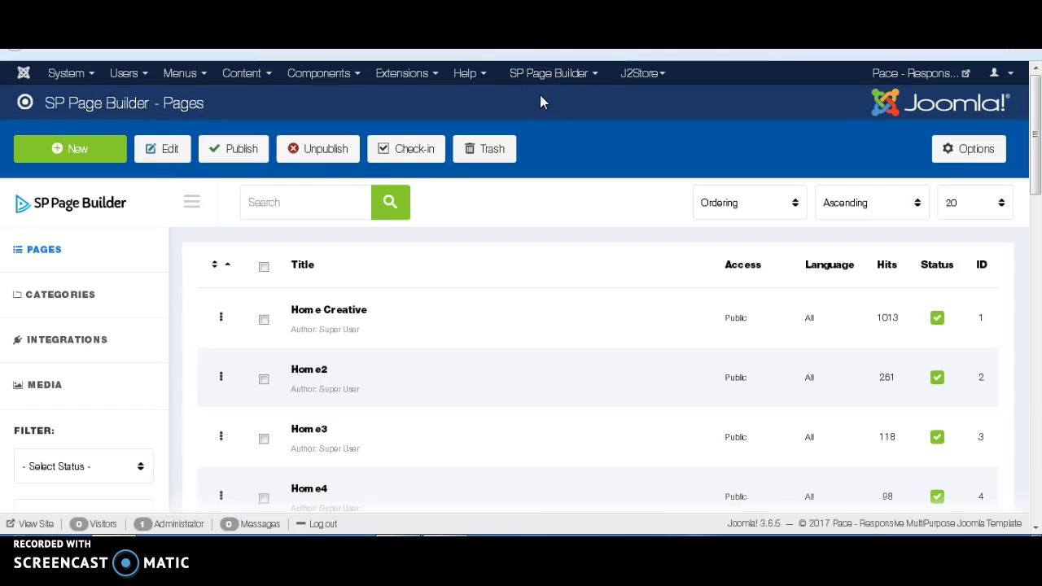
scroll(344, 203, down, 3)
scroll(344, 209, down, 6)
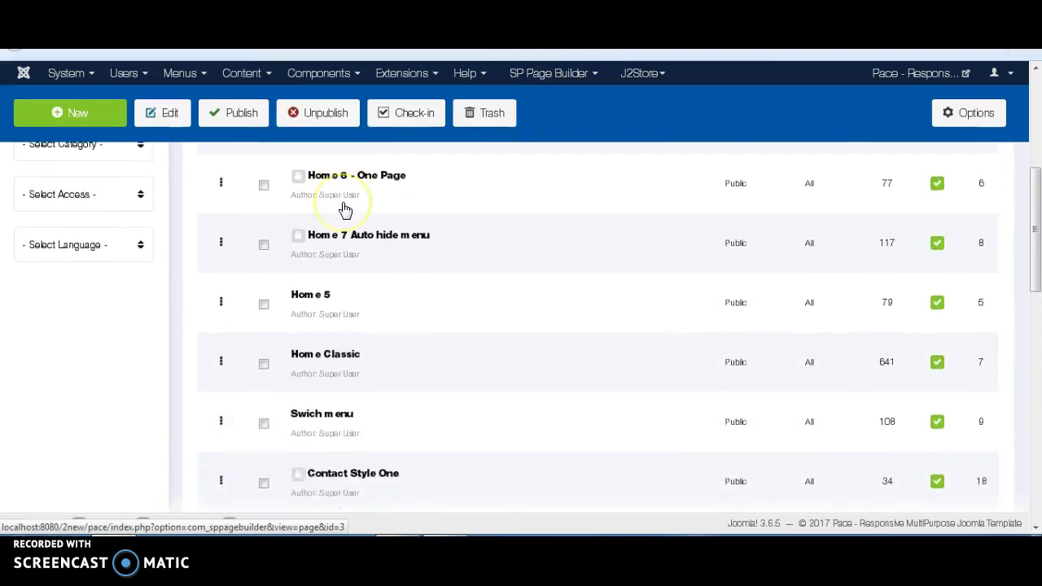
scroll(345, 209, down, 5)
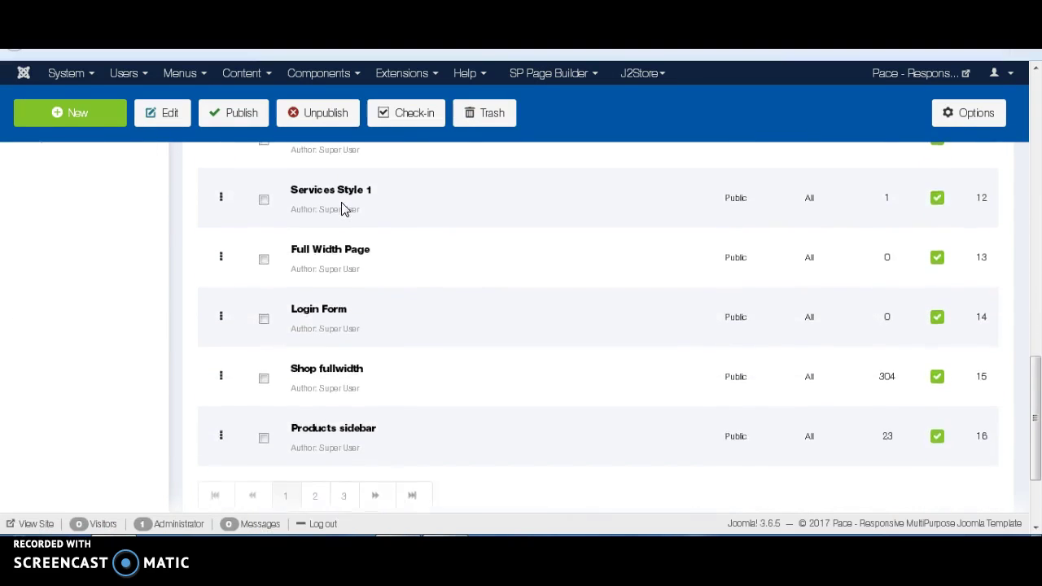
scroll(342, 209, down, 2)
scroll(342, 209, up, 11)
click(319, 201)
text(abo)
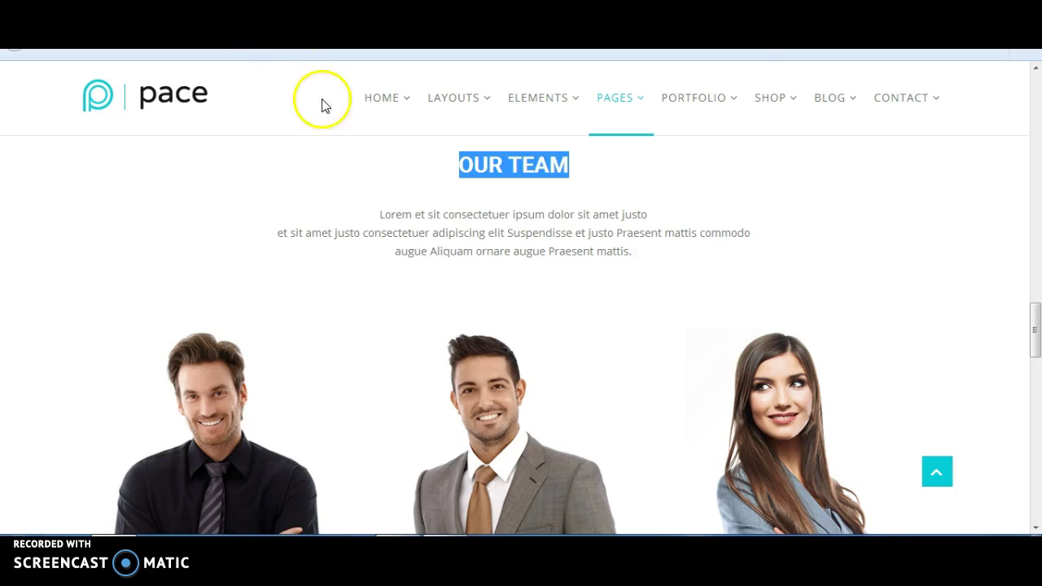
mouse_move(568, 163)
scroll(537, 166, up, 10)
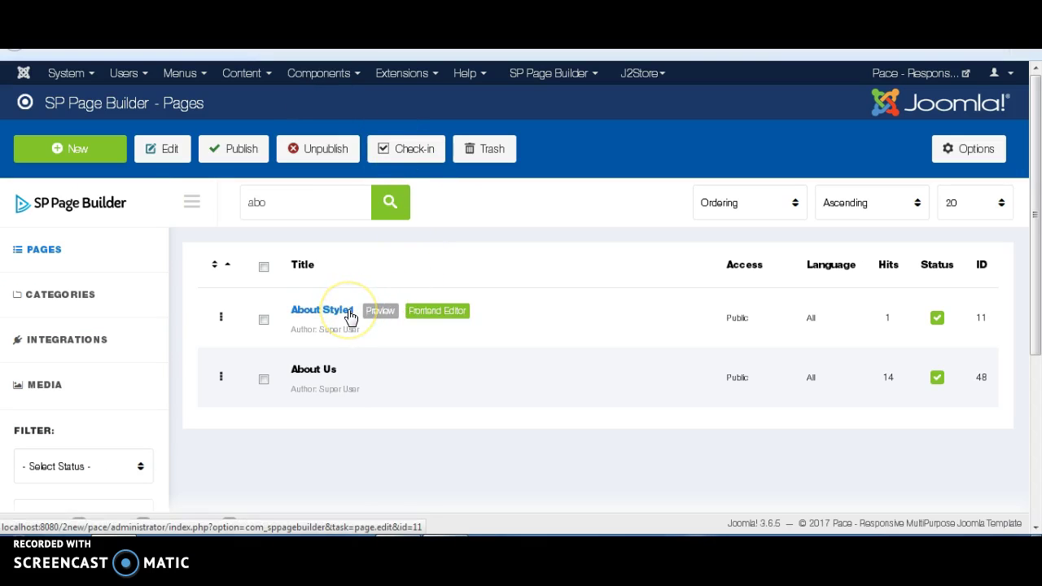
click(350, 316)
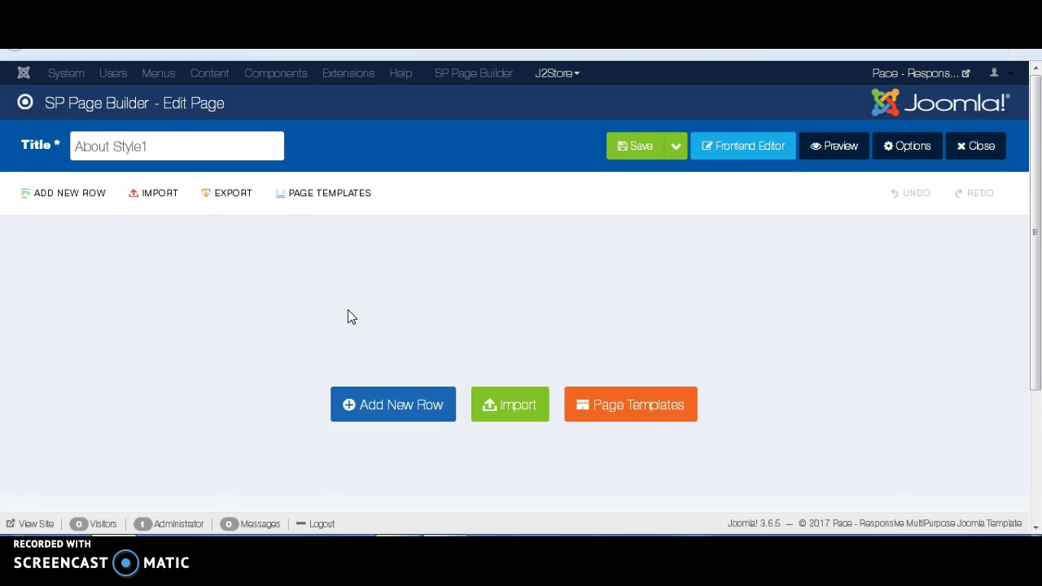
scroll(348, 316, down, 2)
scroll(544, 275, up, 2)
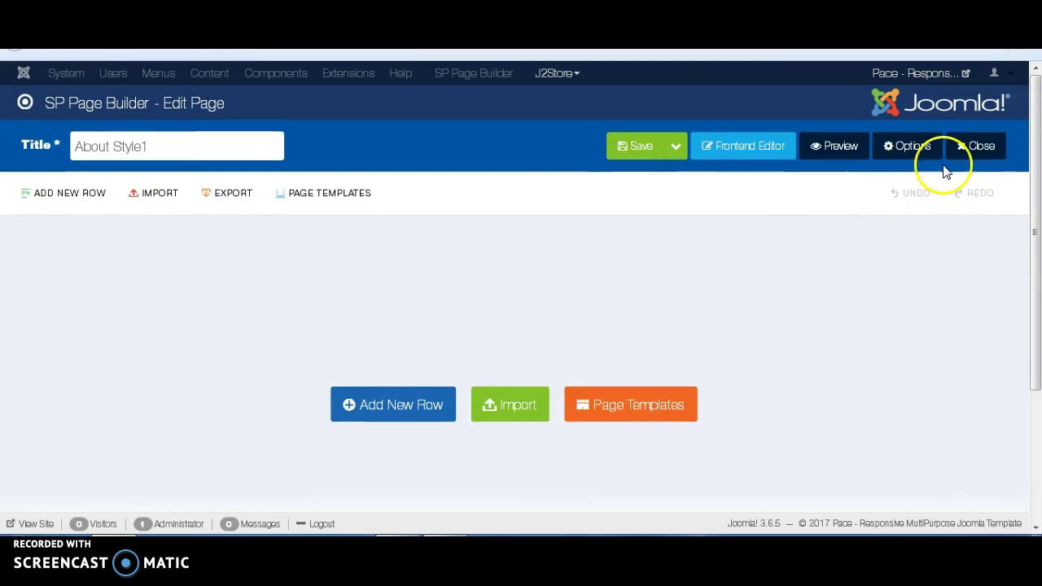
click(977, 150)
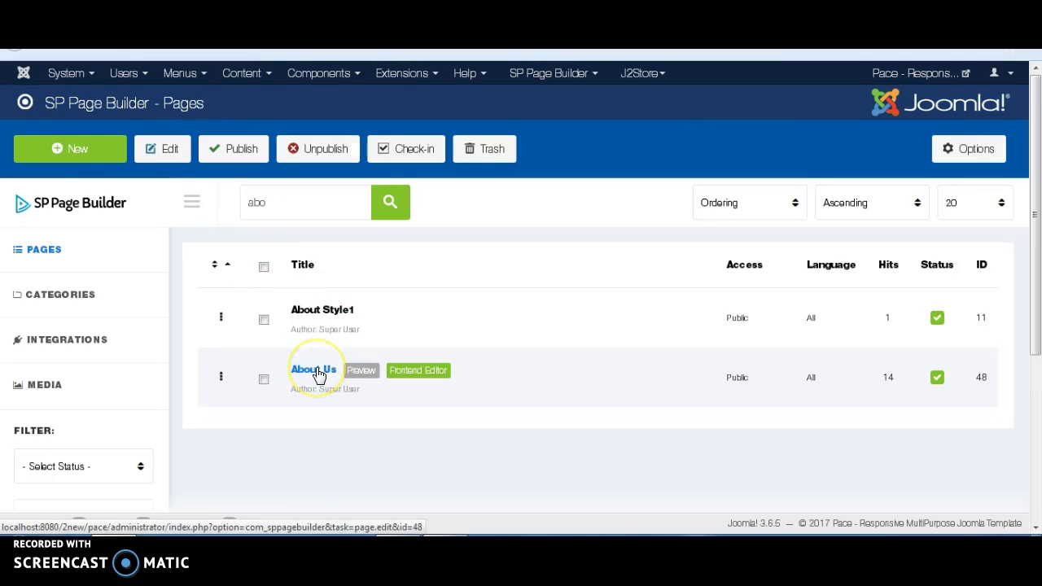
Step: Open the About Us page, set the Our Team row's section ID to "our-team" and apply it
click(318, 374)
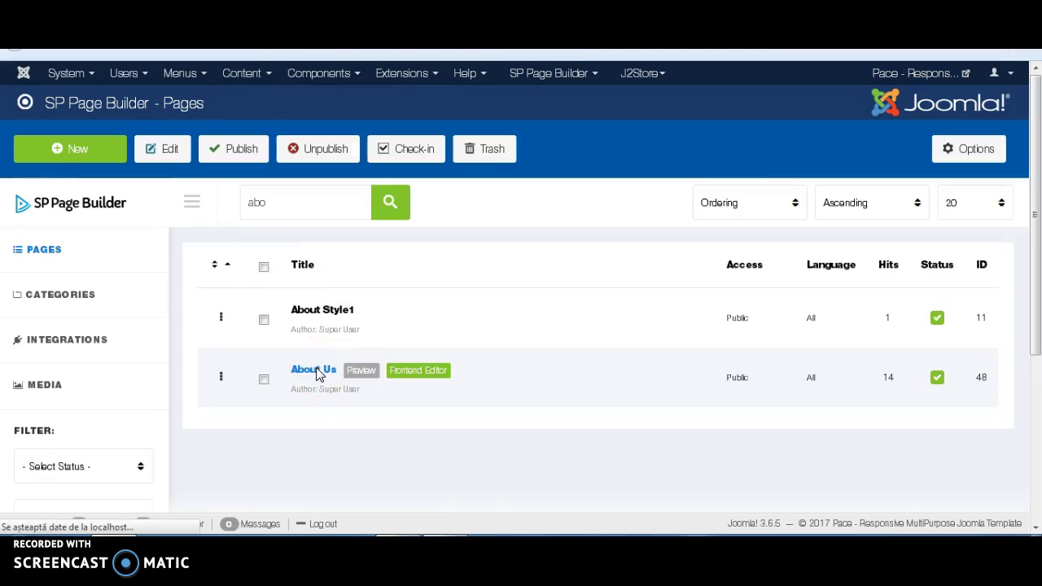
scroll(268, 321, down, 2)
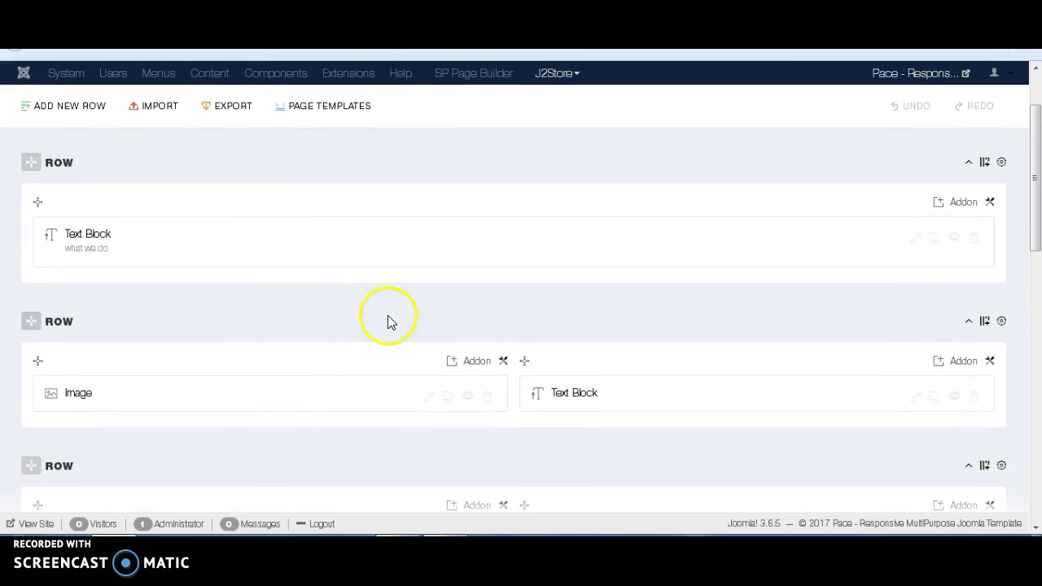
scroll(387, 321, down, 5)
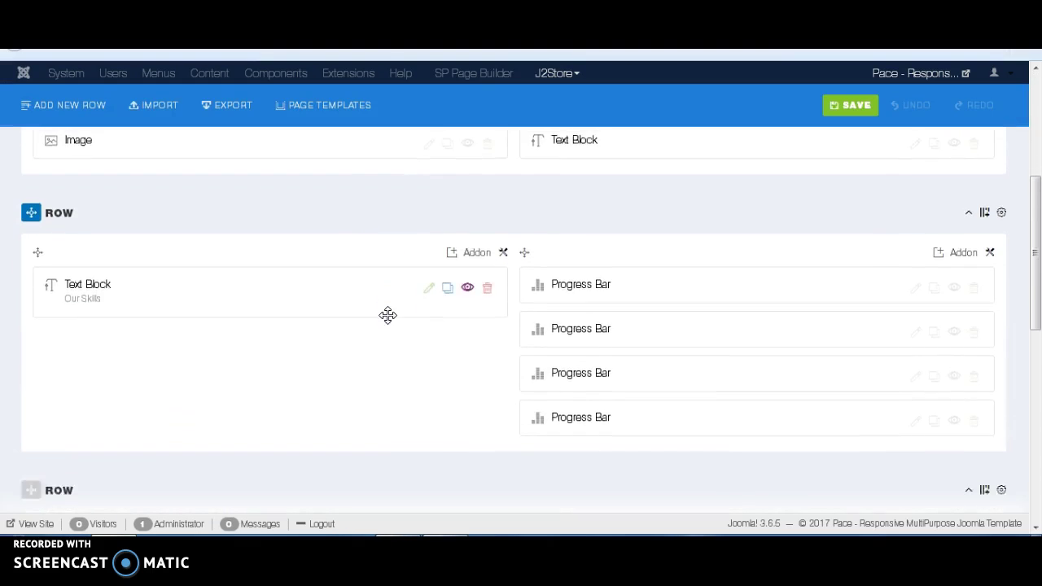
scroll(388, 321, down, 6)
click(43, 317)
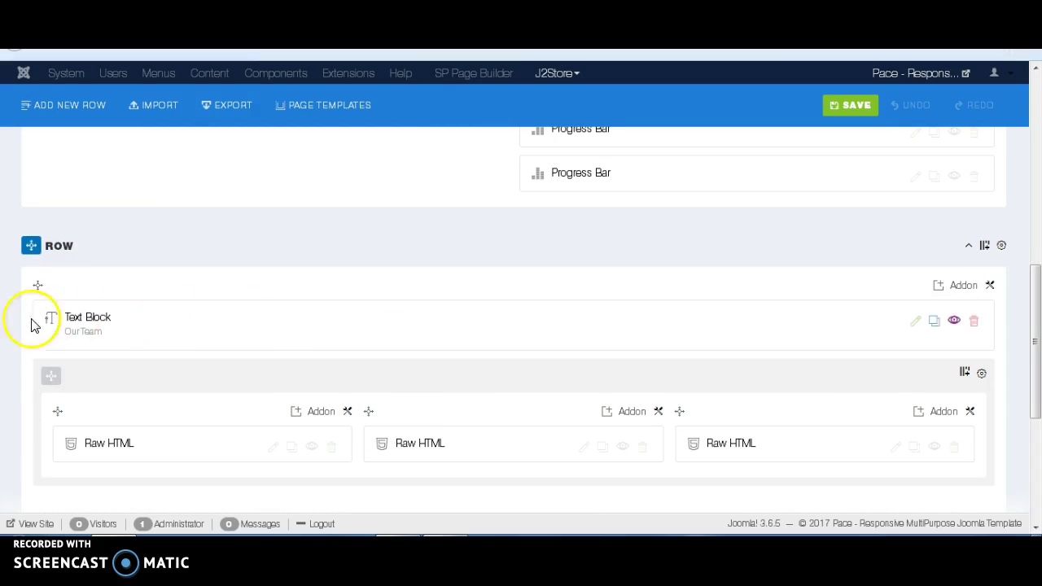
click(1001, 248)
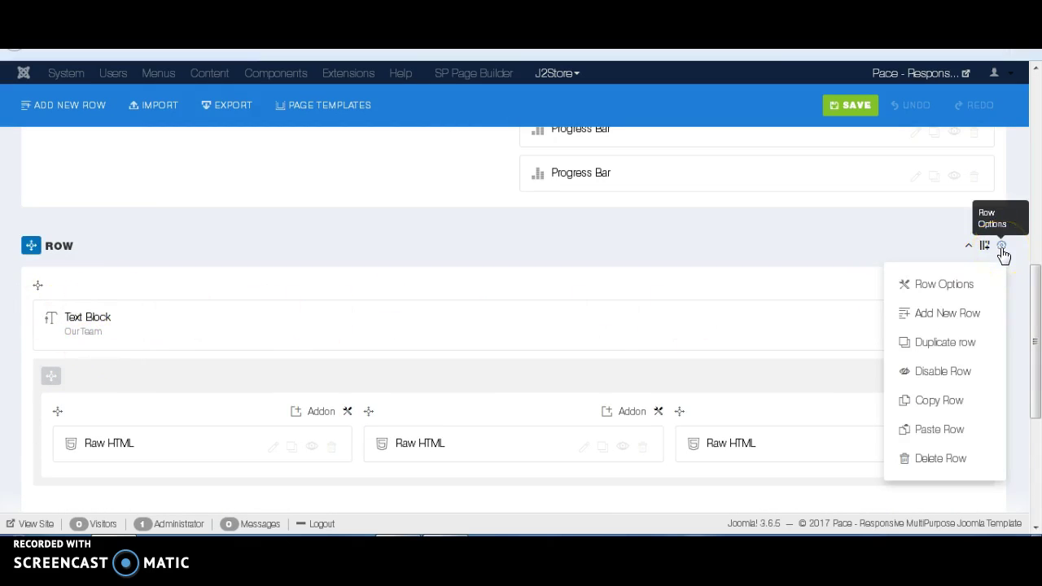
click(953, 285)
scroll(396, 279, down, 10)
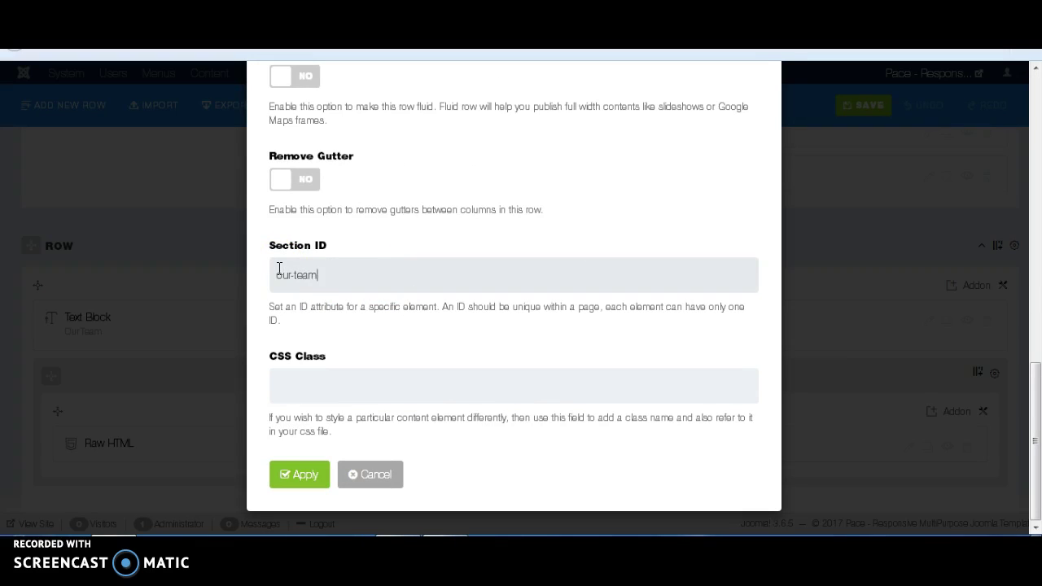
click(314, 480)
Step: Save the About Us page and look at the current main menu on the live About Style page
scroll(241, 381, down, 5)
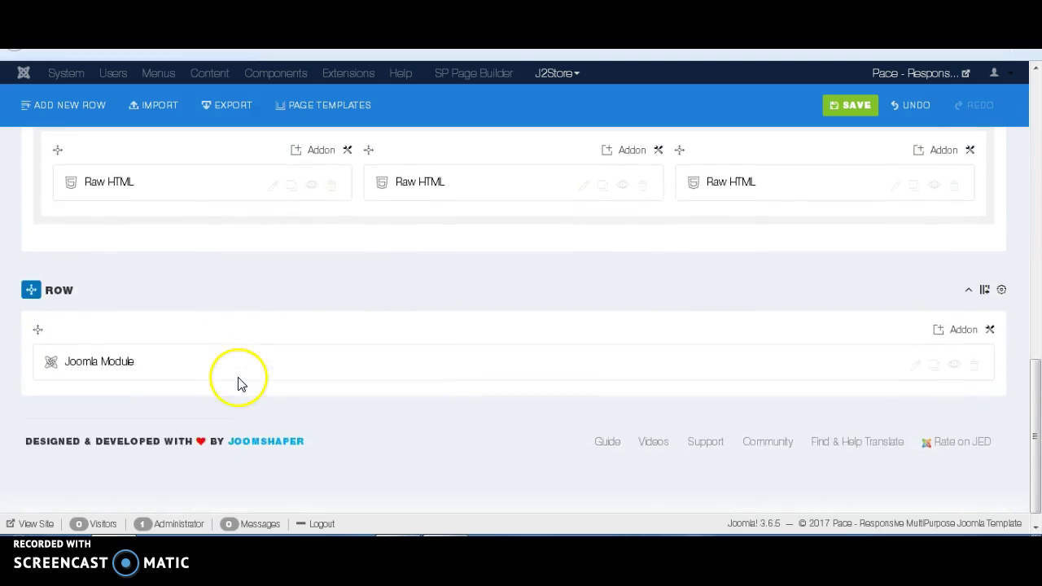
scroll(243, 375, up, 10)
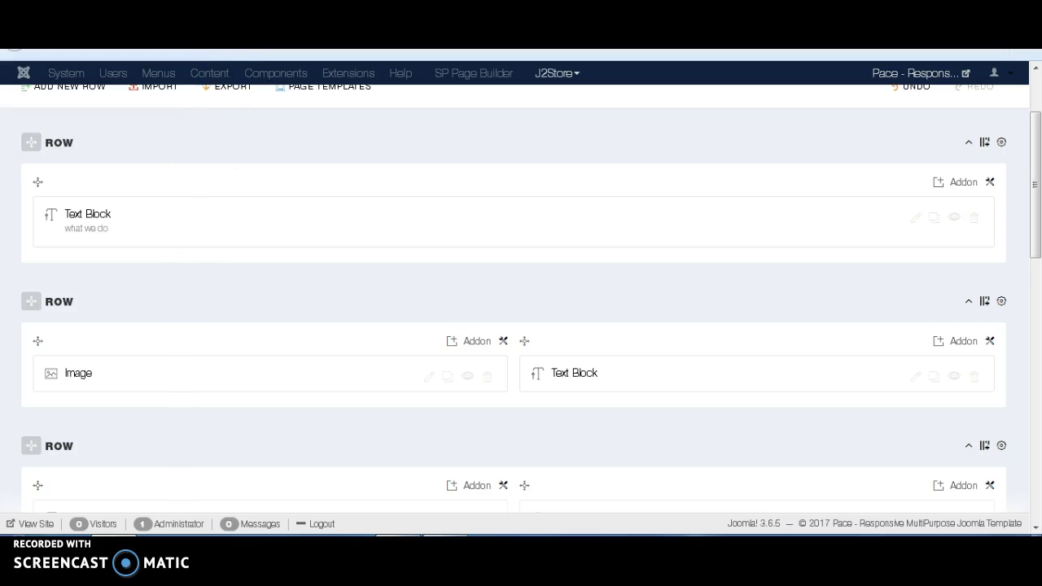
scroll(846, 217, up, 3)
click(623, 145)
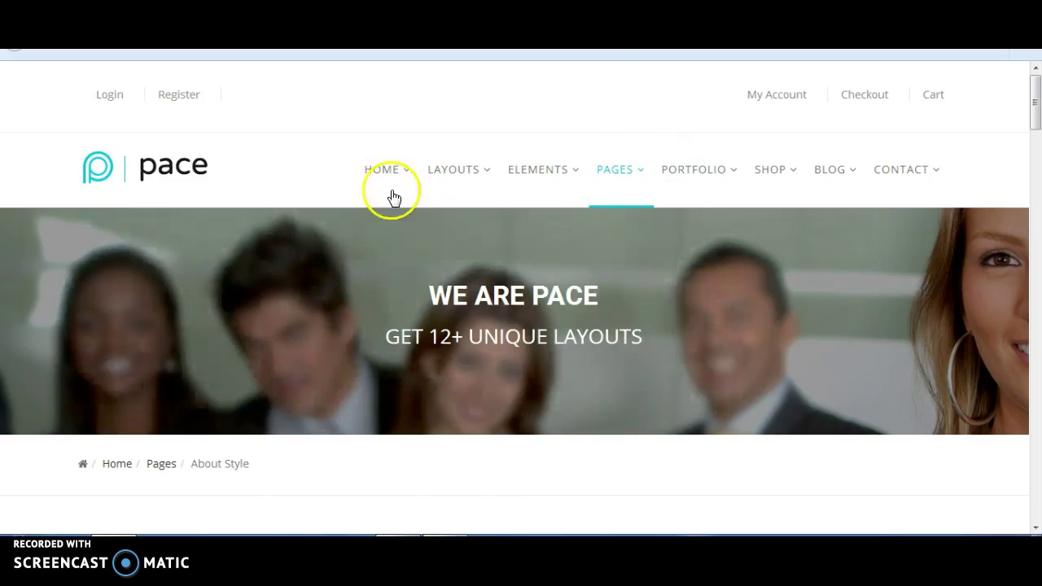
mouse_move(492, 172)
key(ctrl+Tab)
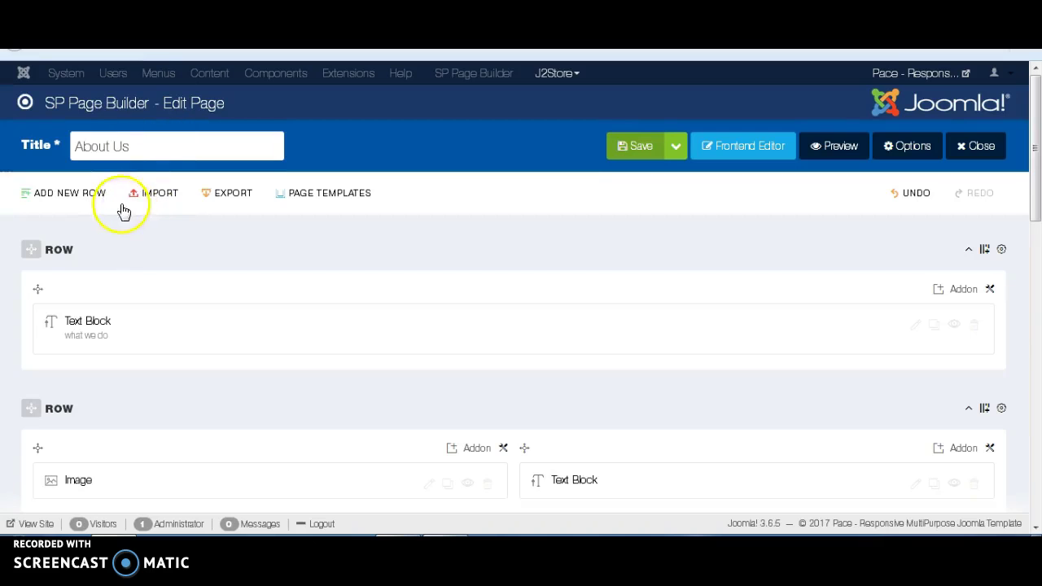
Step: Examine the About Us page's title and its rows from the what we do block to the Our Team block
click(122, 148)
drag(122, 148, 41, 143)
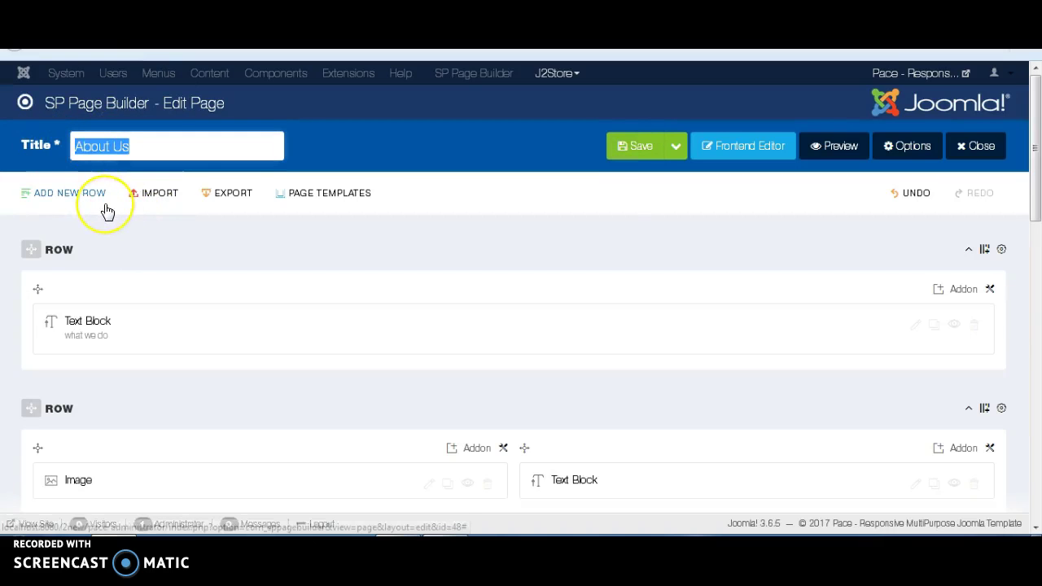
scroll(105, 212, down, 1)
scroll(170, 240, down, 4)
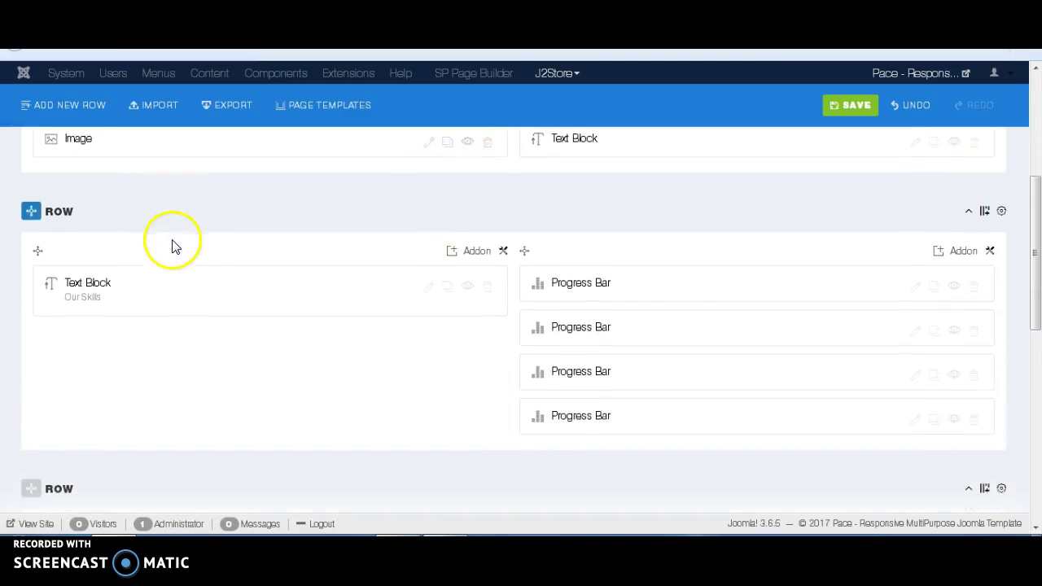
scroll(172, 239, down, 1)
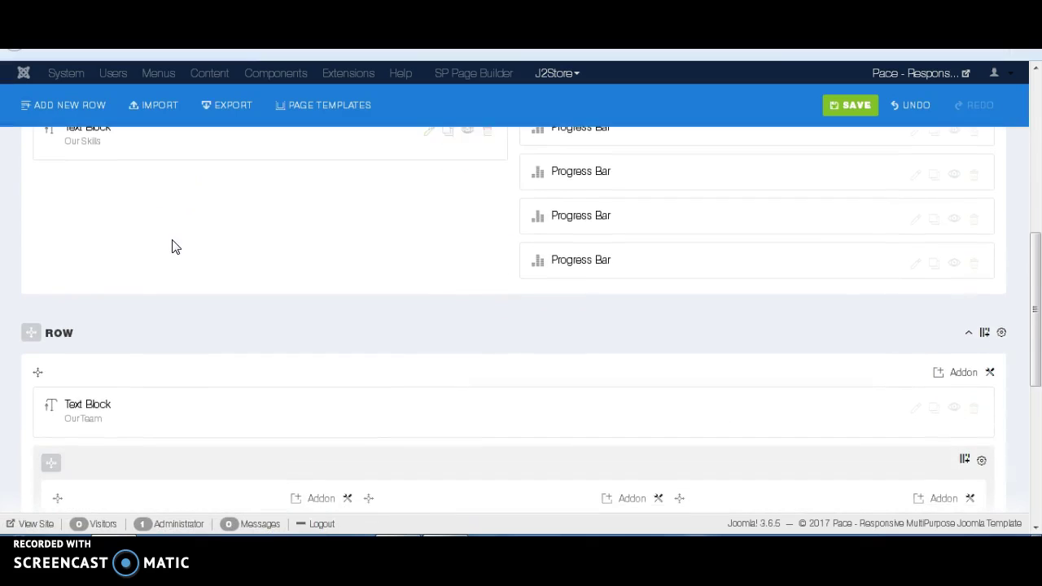
scroll(172, 239, up, 3)
scroll(172, 241, up, 2)
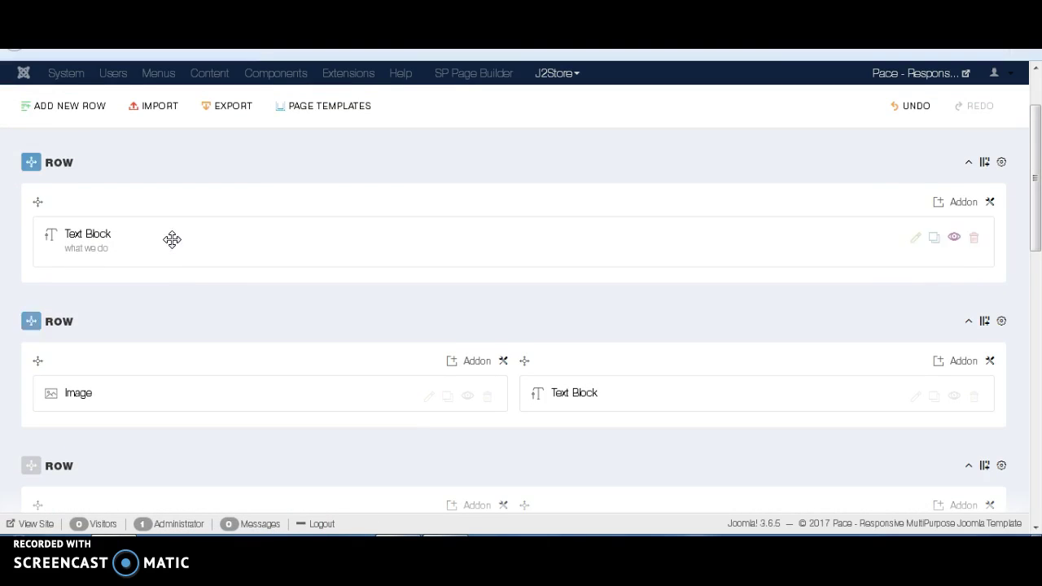
scroll(814, 226, up, 1)
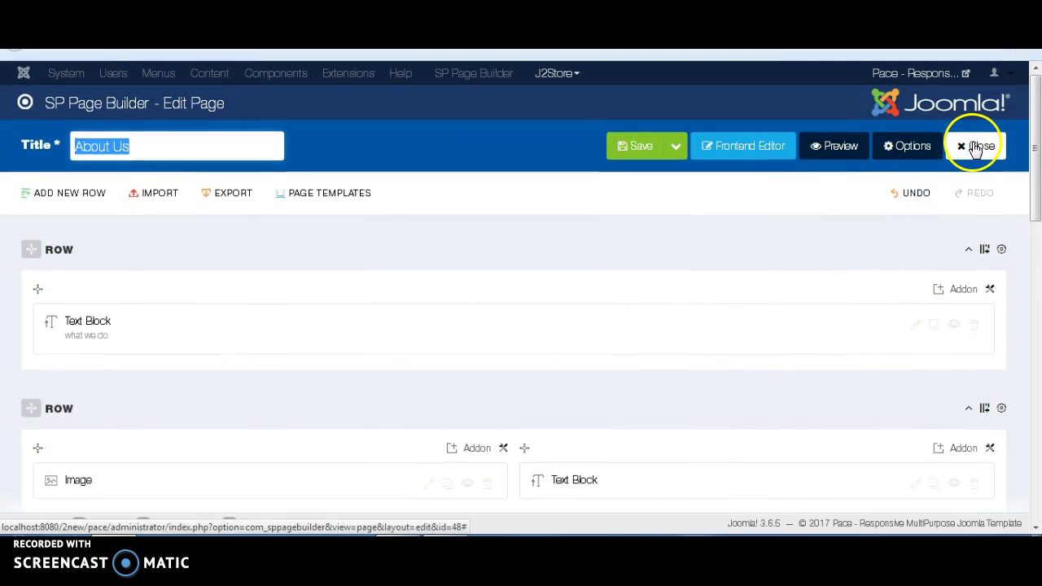
Step: Preview the About Us page, close the preview and close the page editor
click(817, 157)
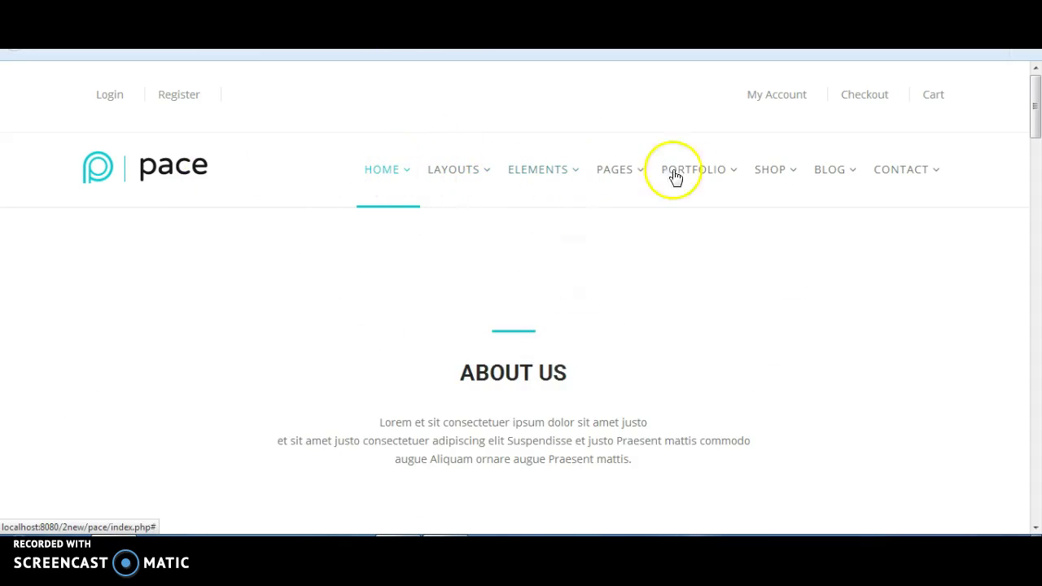
key(ctrl+w)
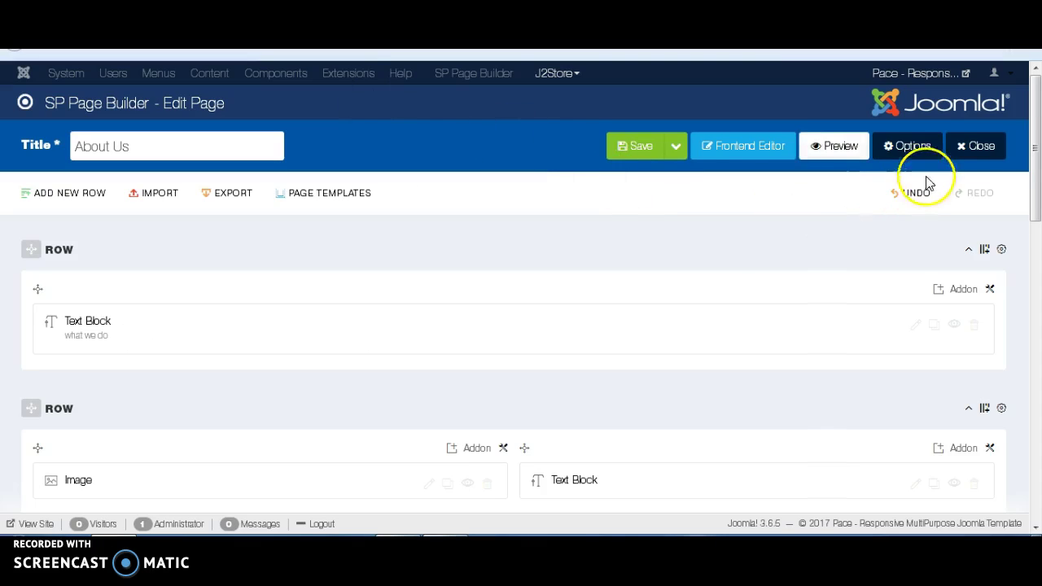
click(981, 151)
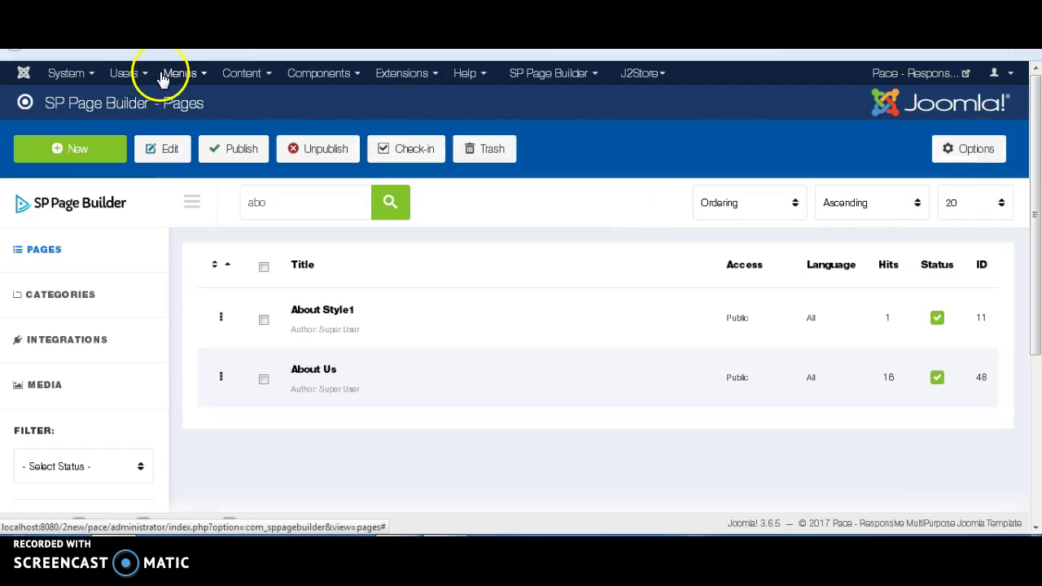
Step: Open the Main Menu's items and search them for "abo"
click(175, 74)
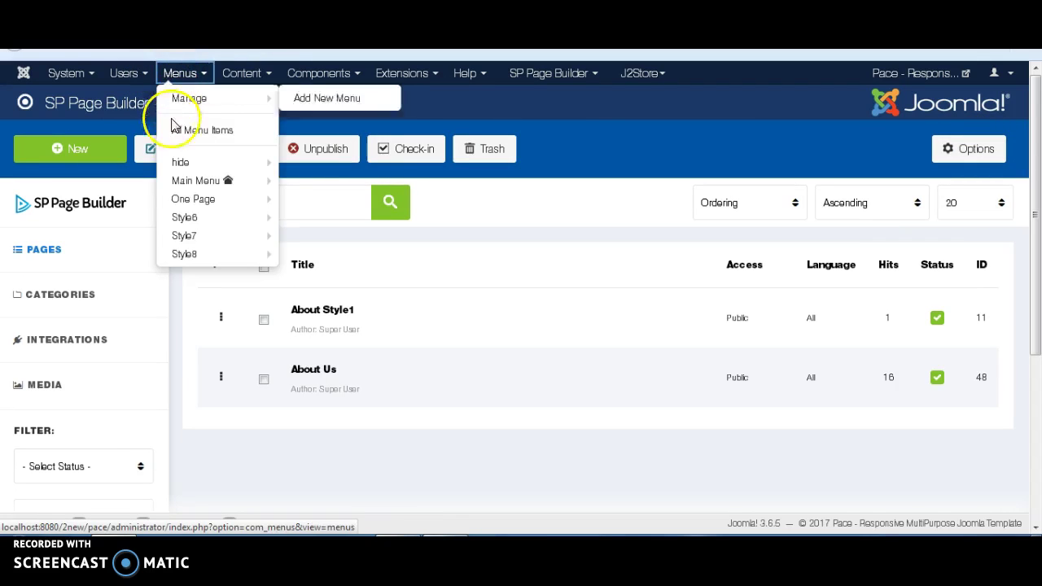
click(176, 182)
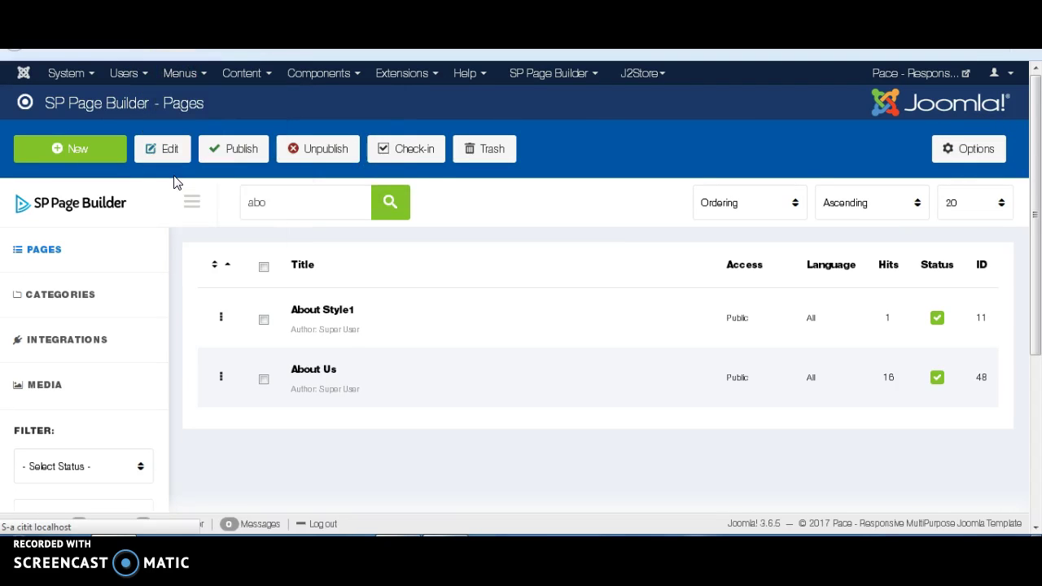
scroll(293, 254, down, 3)
scroll(295, 257, down, 6)
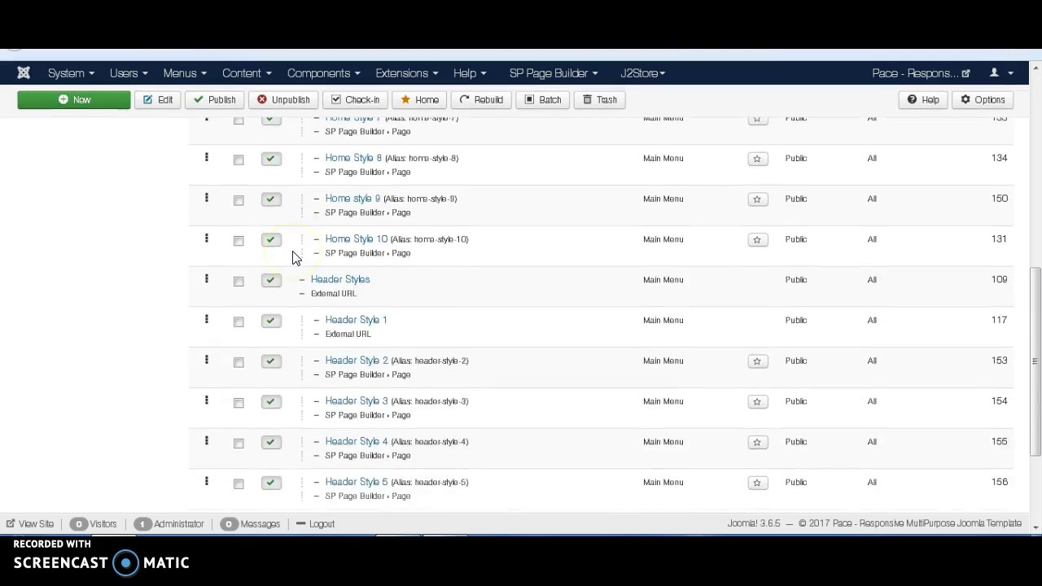
scroll(326, 263, up, 7)
scroll(326, 264, up, 1)
click(400, 171)
text(abo)
key(Return)
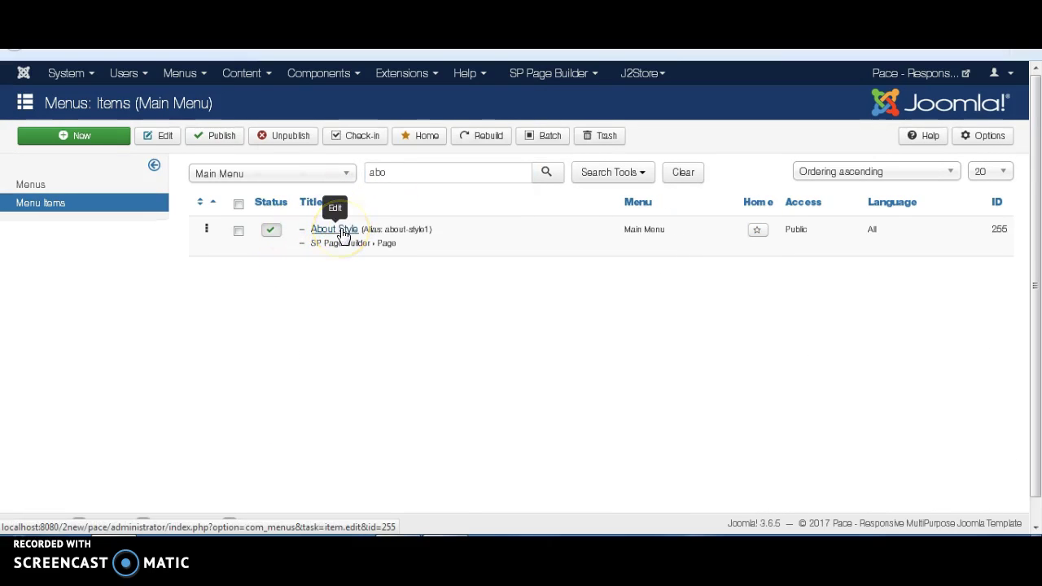
Step: Open the About Style menu item, set its Template Style to Pace - One Page and save it
click(341, 232)
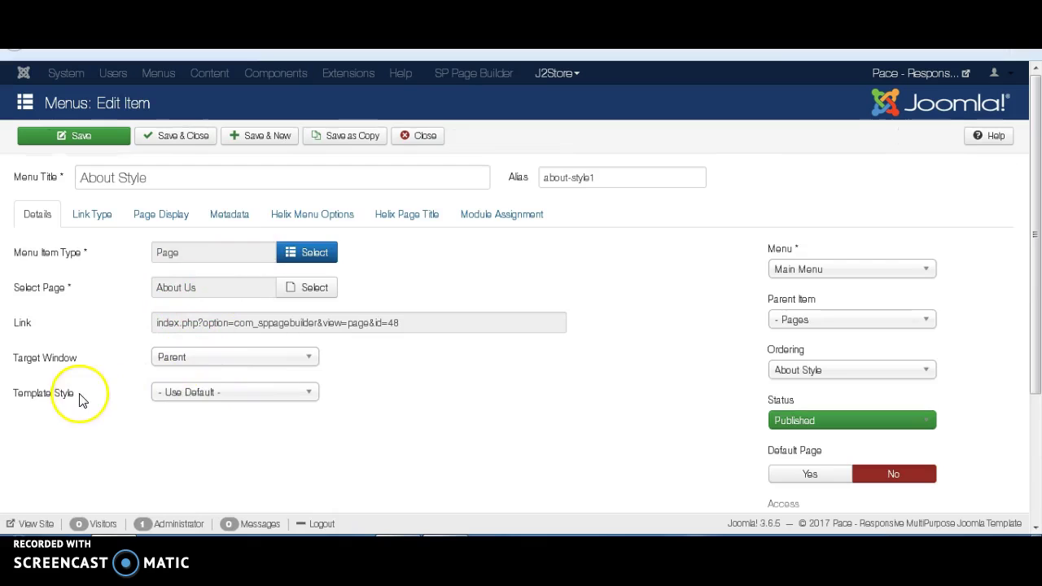
double_click(89, 402)
click(110, 412)
click(181, 394)
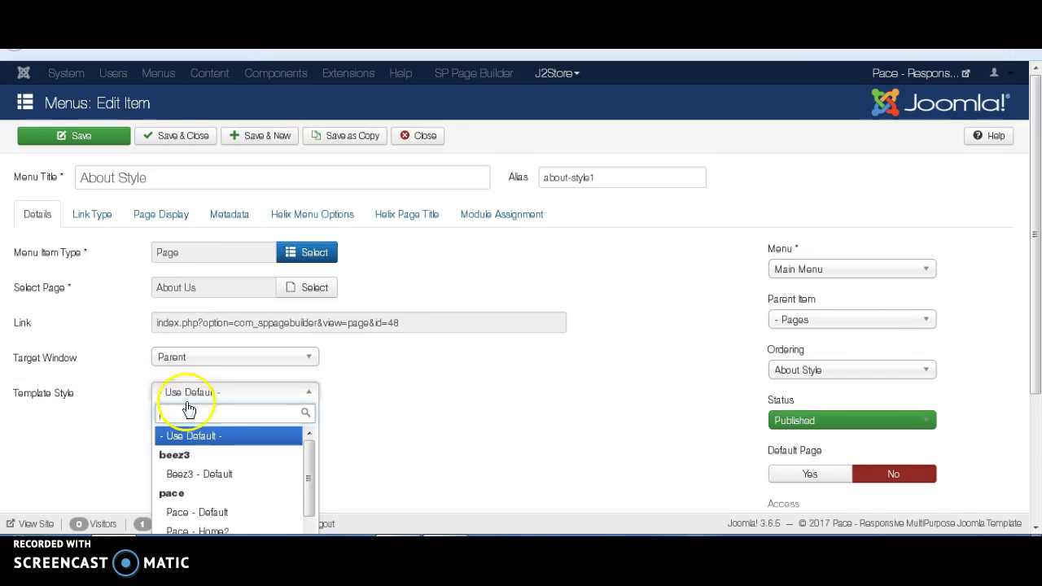
scroll(189, 409, down, 2)
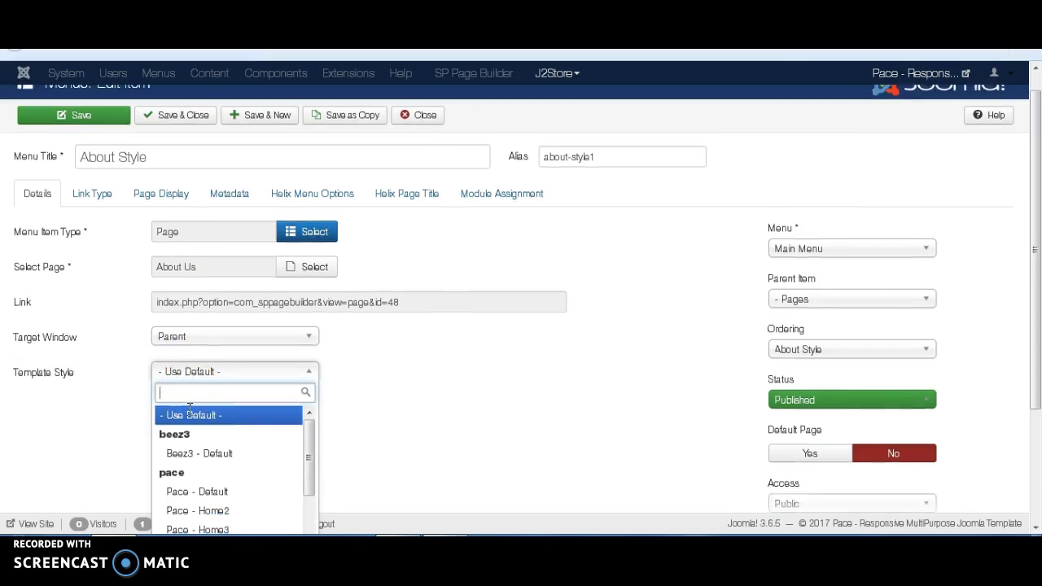
scroll(210, 399, down, 2)
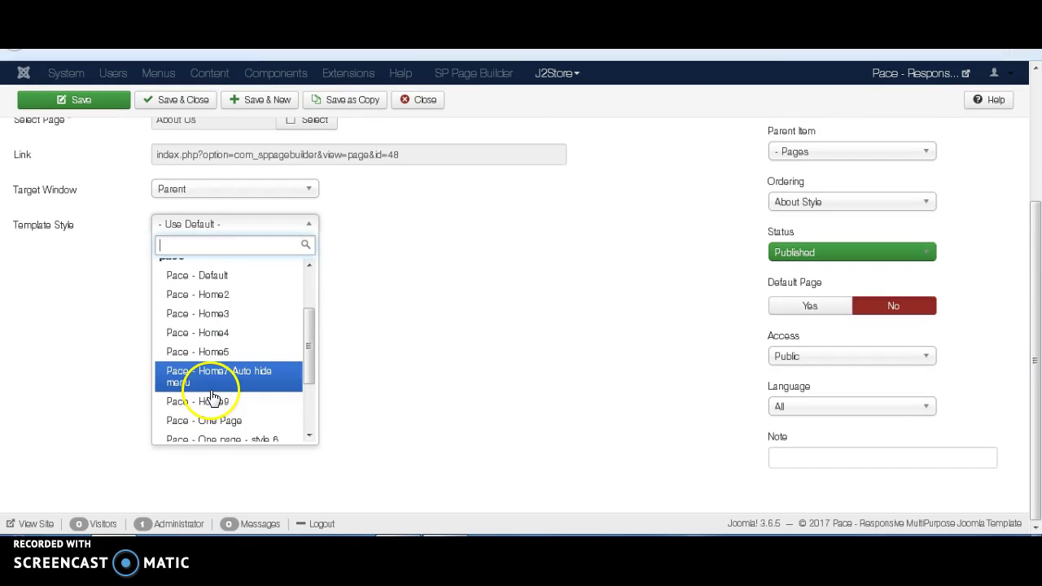
click(205, 419)
click(96, 106)
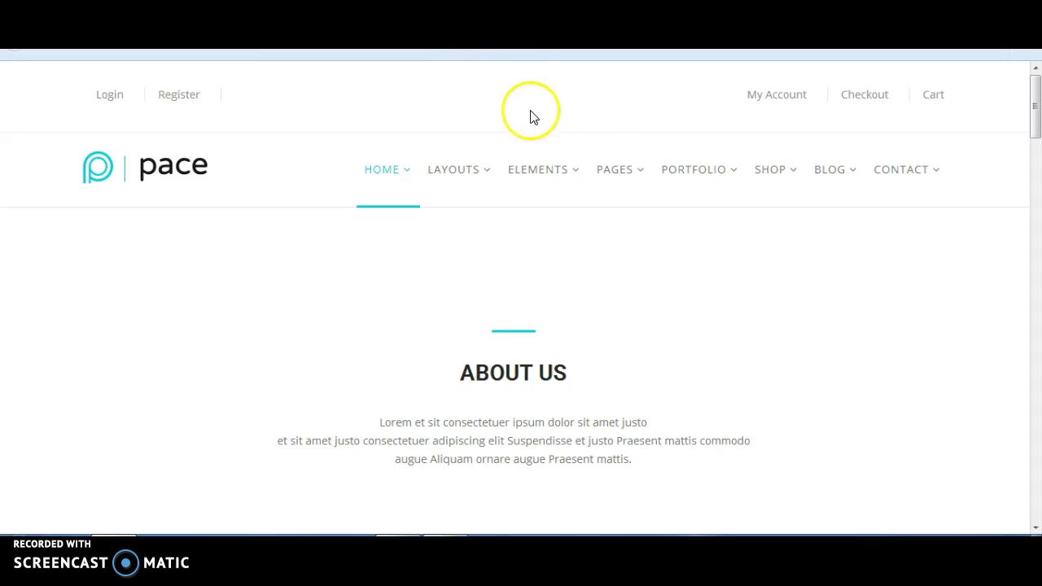
Step: Open the live About Style page and test its Our Team and About Us menu links
mouse_move(616, 177)
click(605, 245)
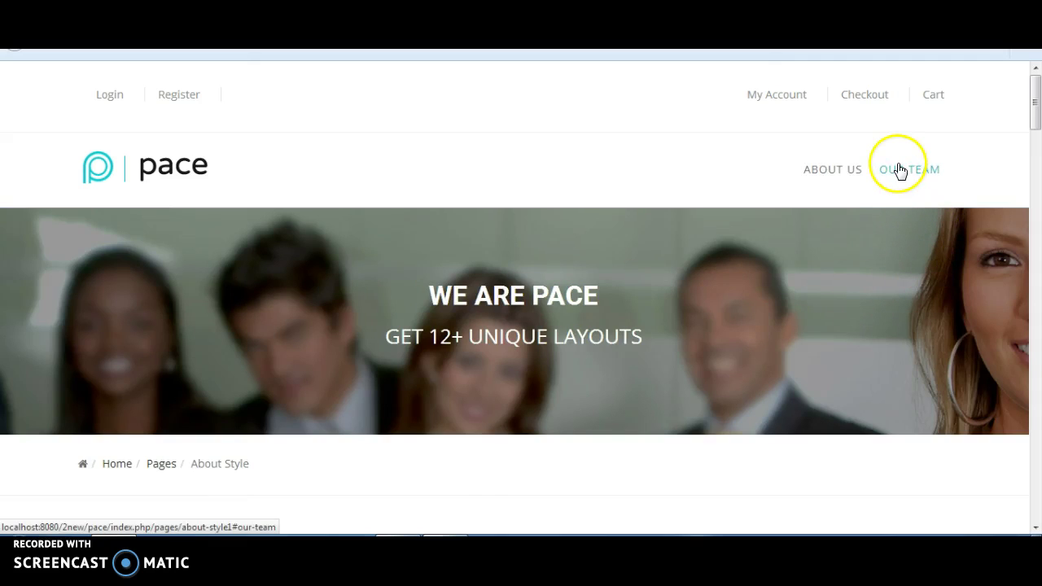
click(899, 171)
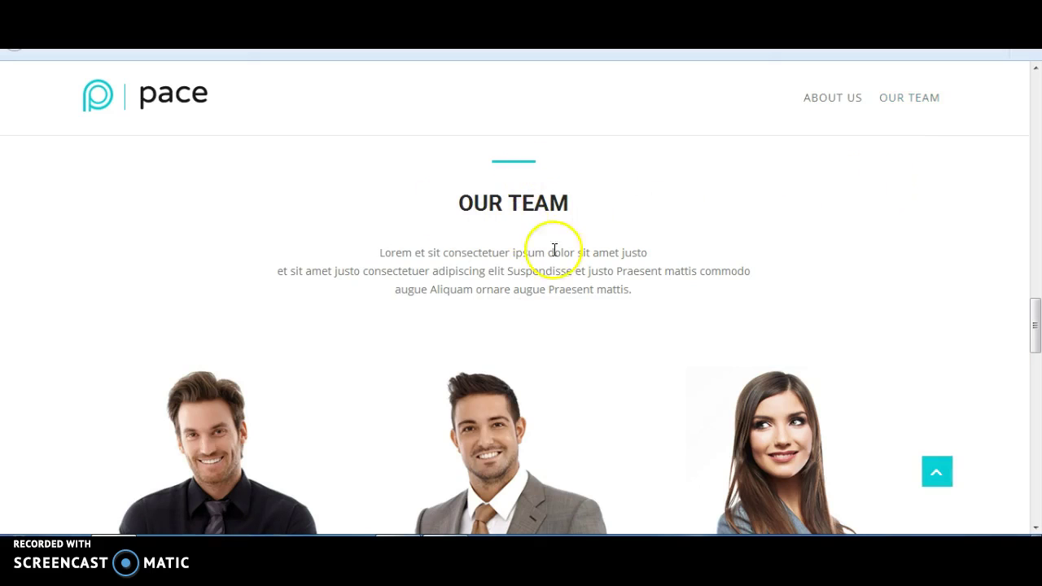
click(832, 99)
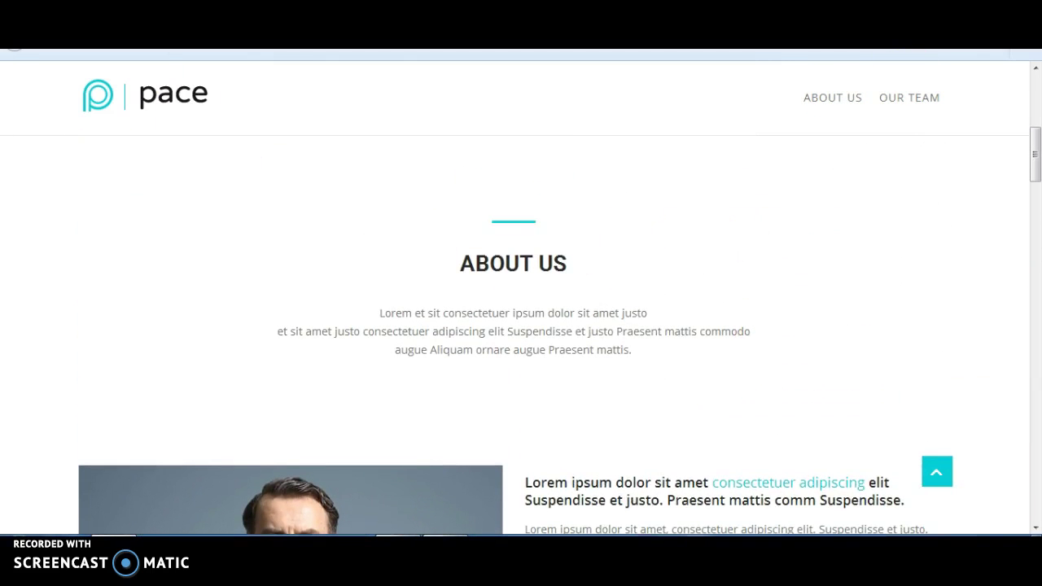
Step: Close the About Style menu item and open the SP Page Builder pages list
key(ctrl+Tab)
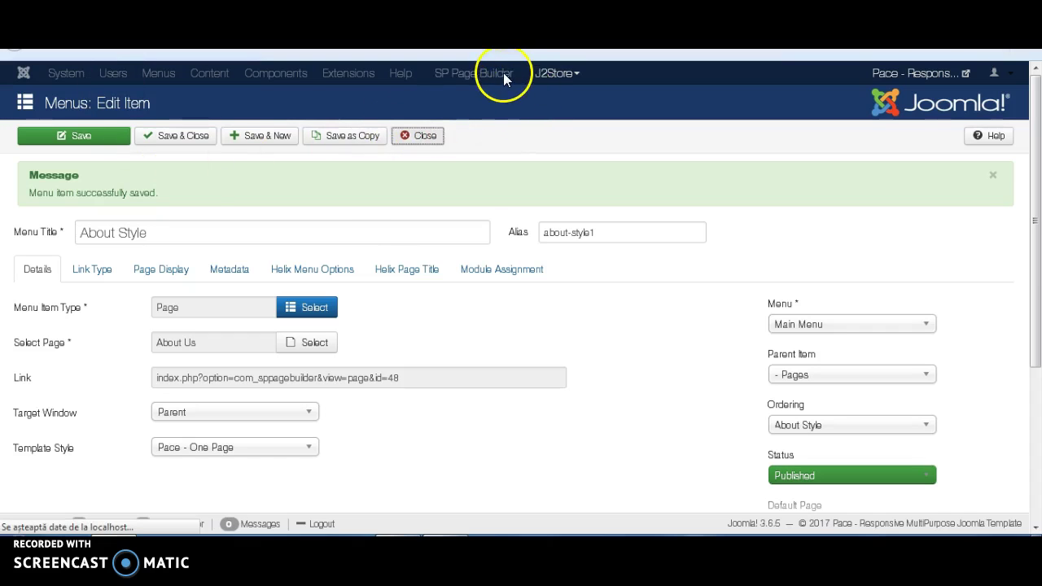
click(539, 73)
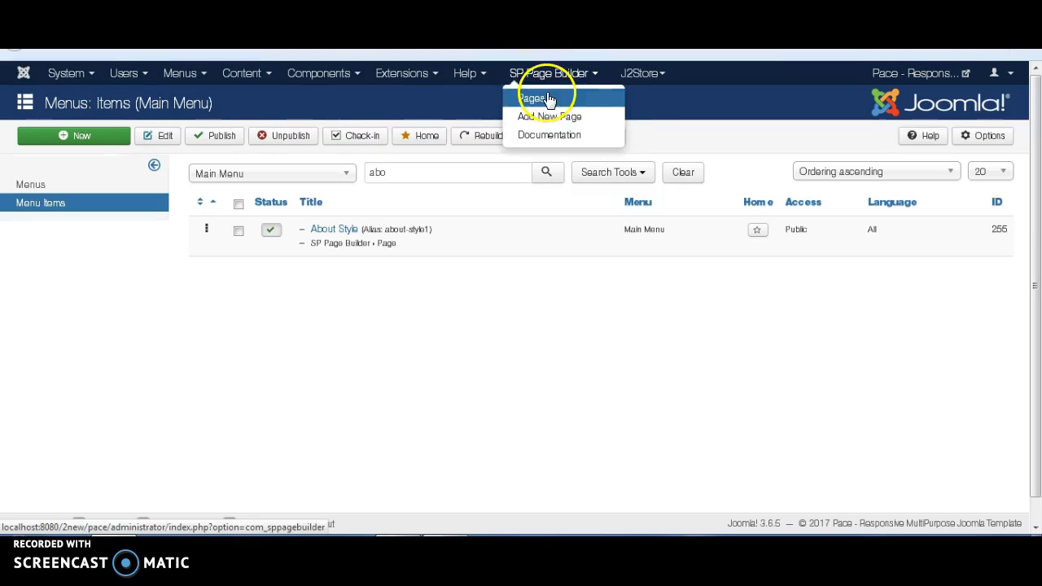
click(533, 91)
Step: Follow the About Us link on the live page and check where its heading lands
key(ctrl+Tab)
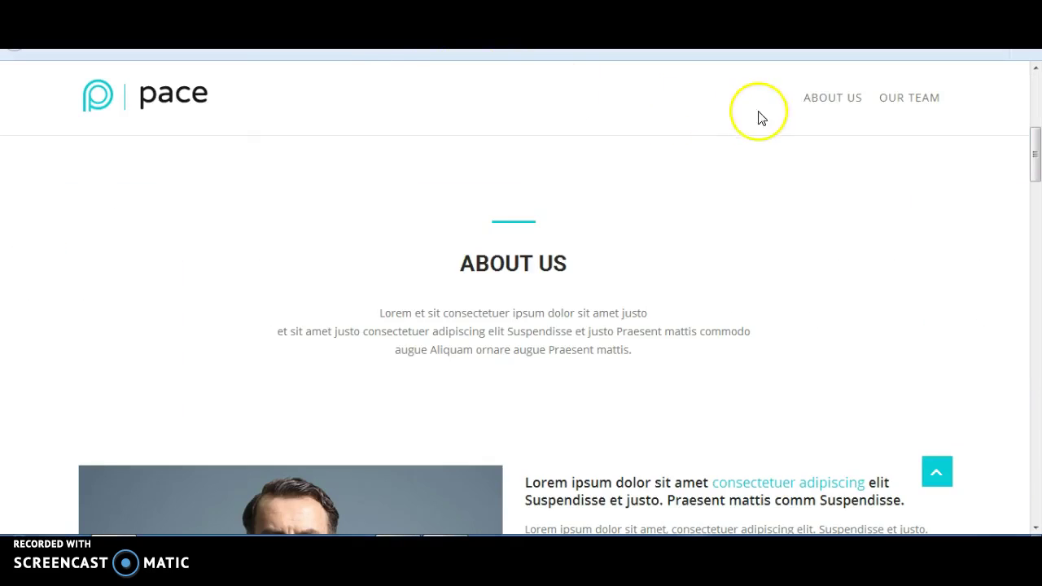
click(832, 96)
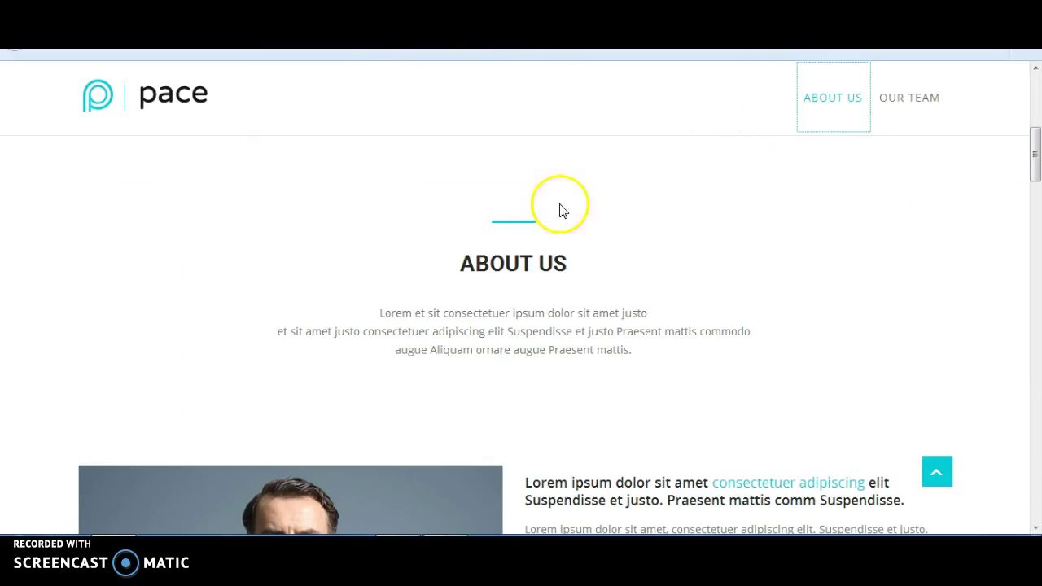
drag(458, 263, 593, 272)
key(ctrl+Tab)
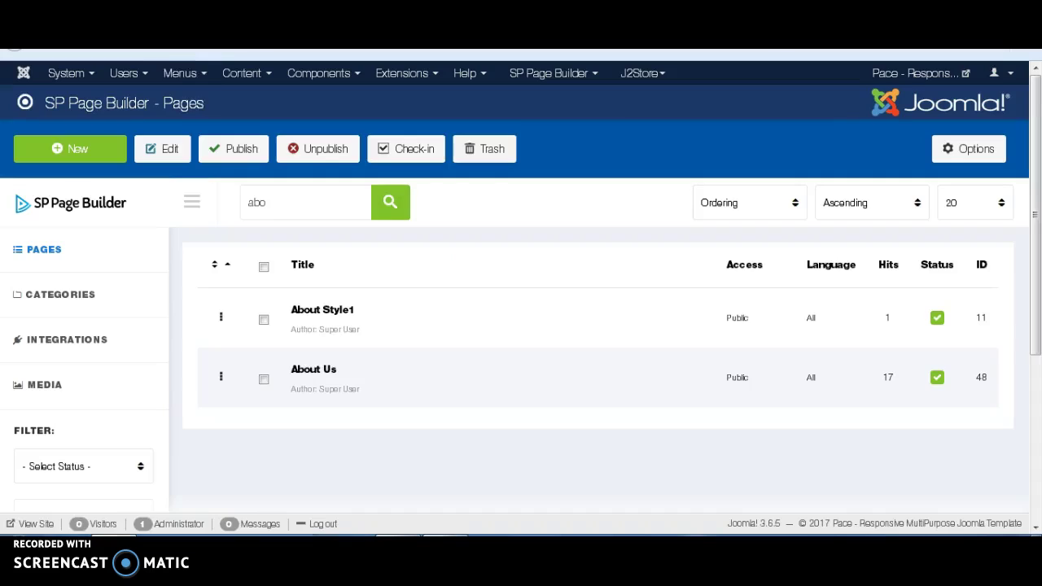
Step: In the About Us page, apply the Section ID about to the row holding the what we do text block and save the page
click(328, 379)
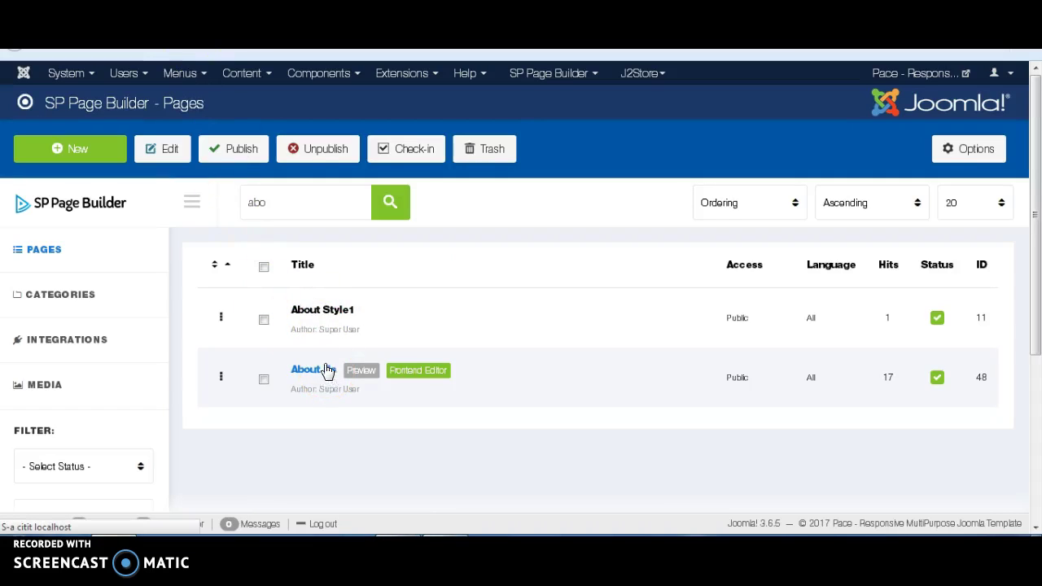
scroll(297, 351, down, 1)
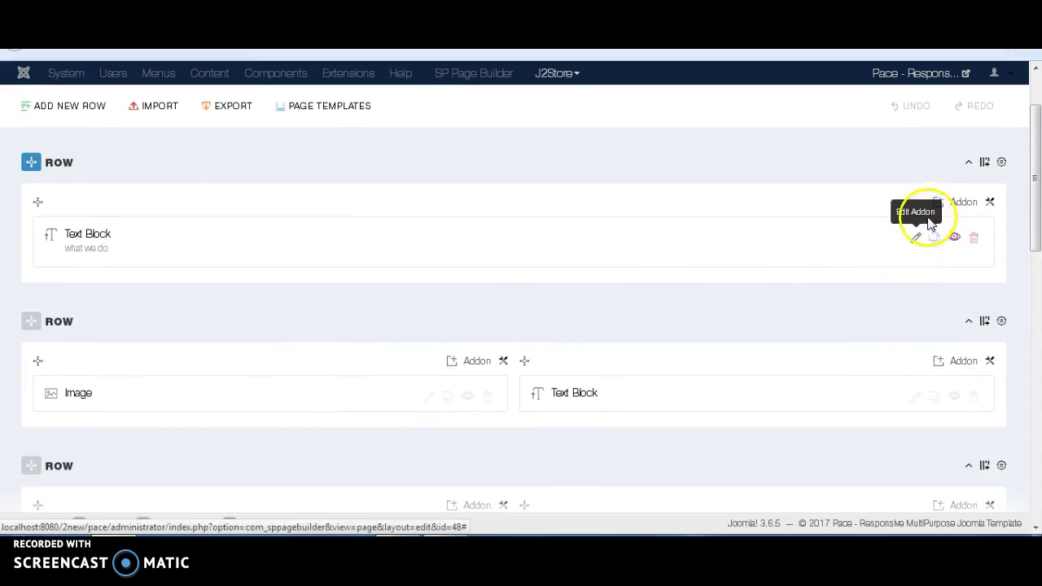
click(1007, 167)
click(947, 200)
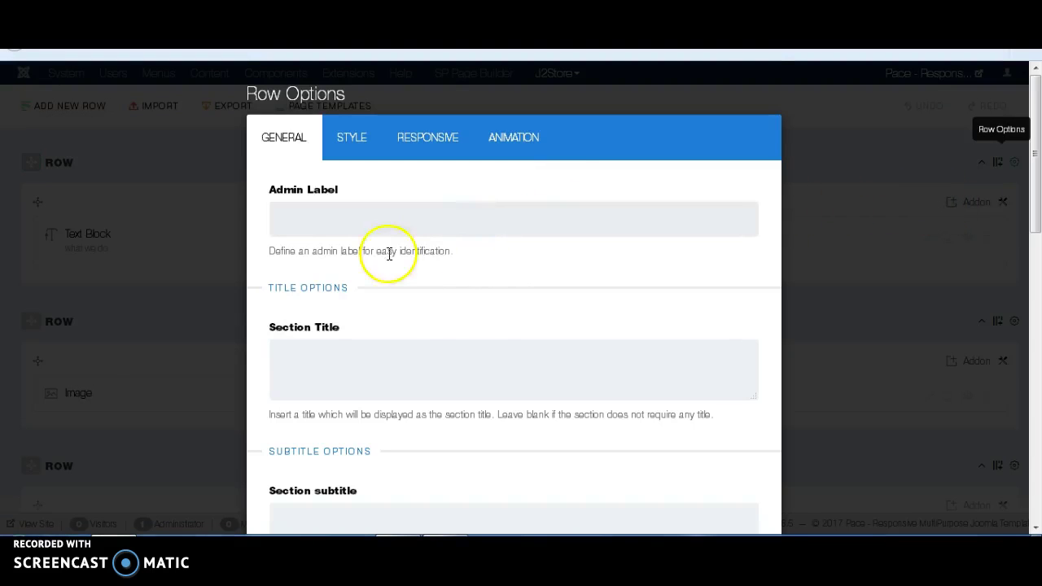
scroll(302, 350, down, 10)
click(303, 283)
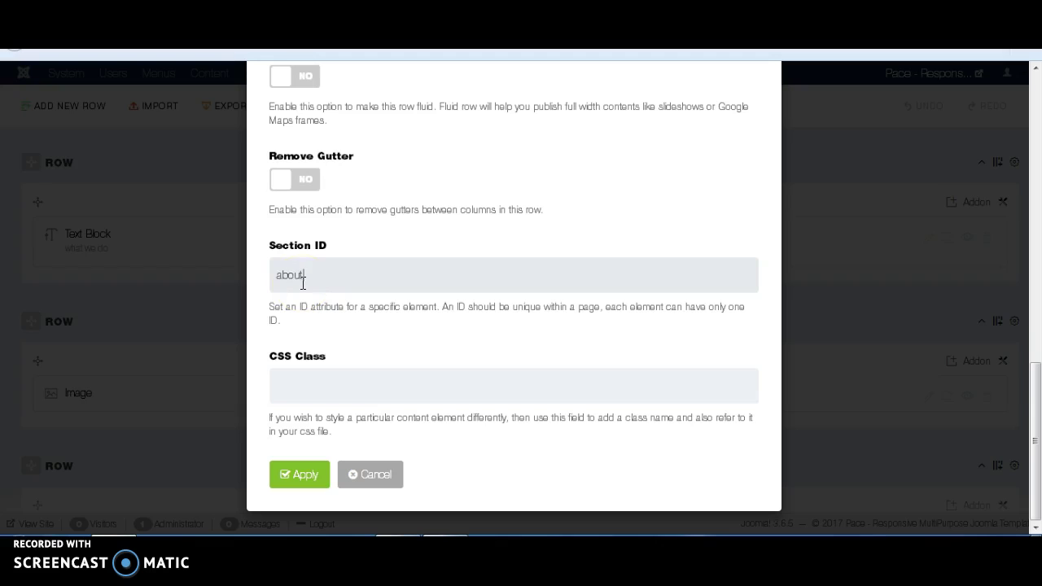
click(298, 474)
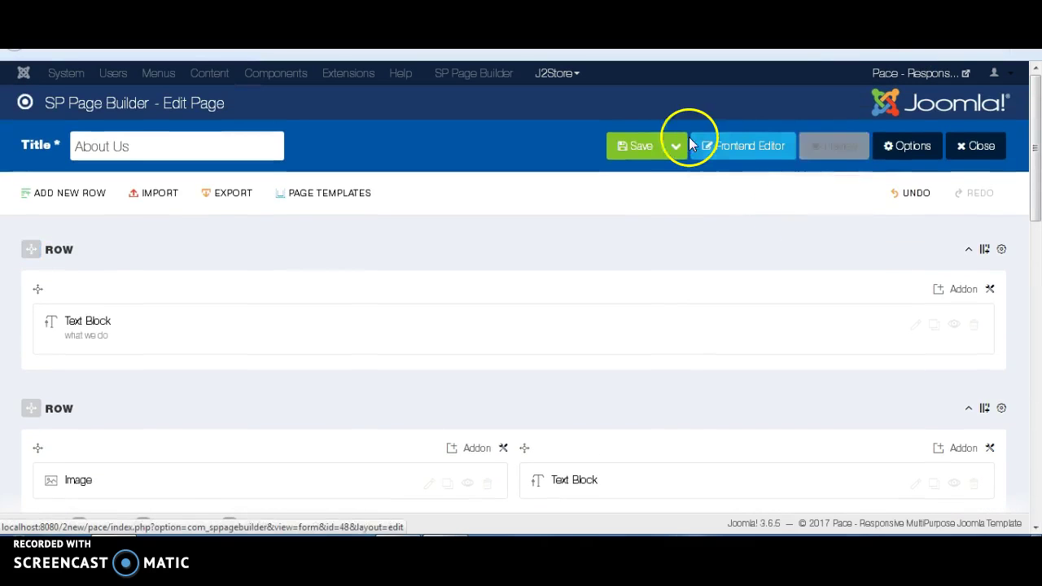
click(633, 145)
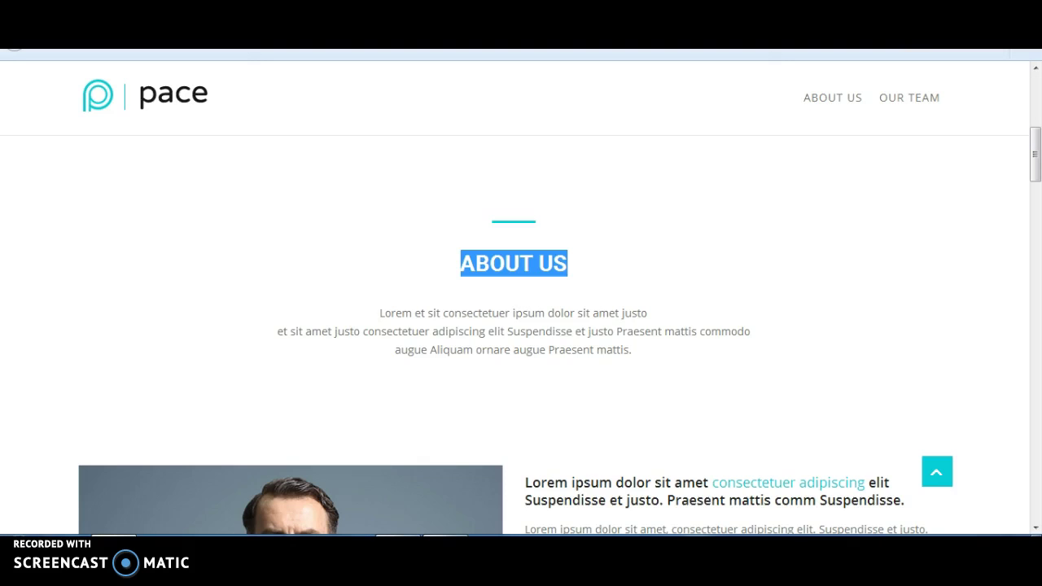
Step: Reload the live About Style page and retest the About Us and Our Team links
key(F5)
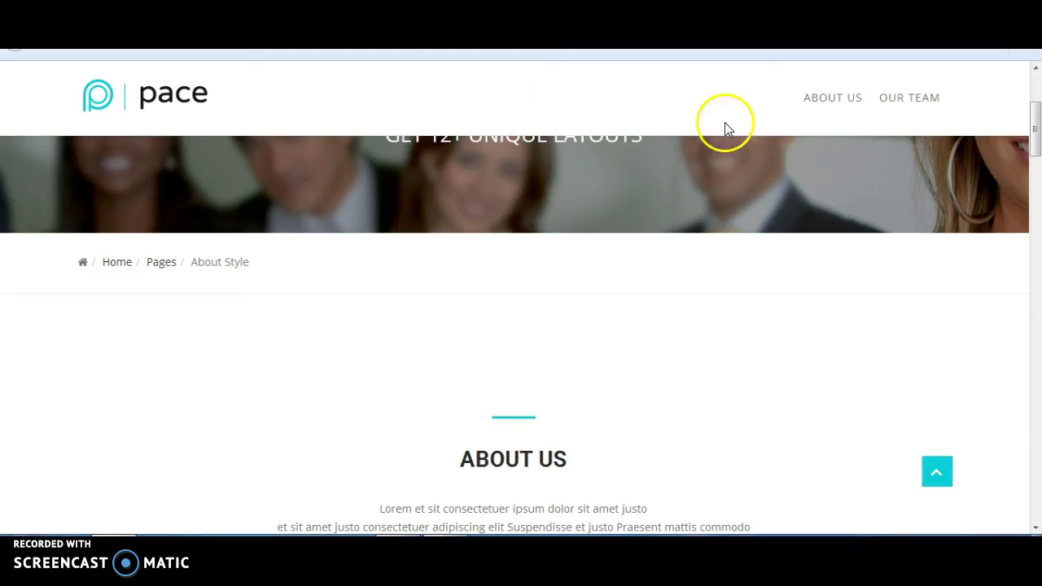
click(824, 102)
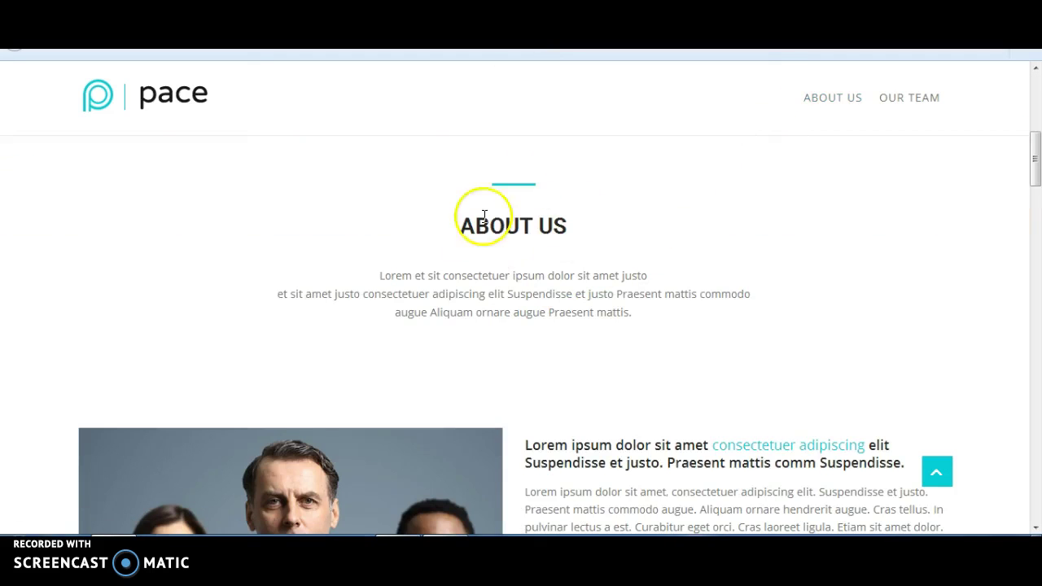
click(932, 108)
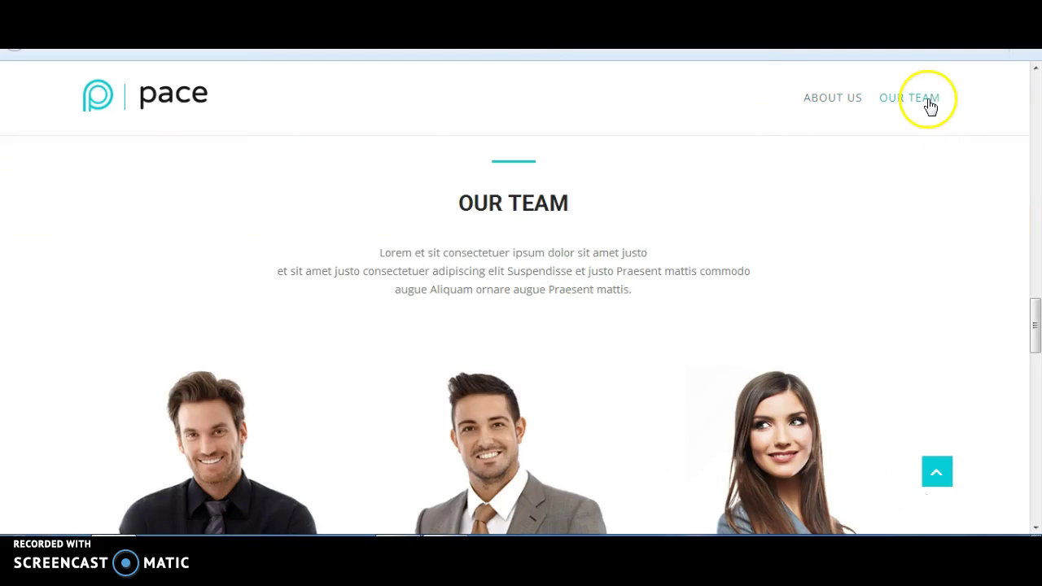
click(837, 104)
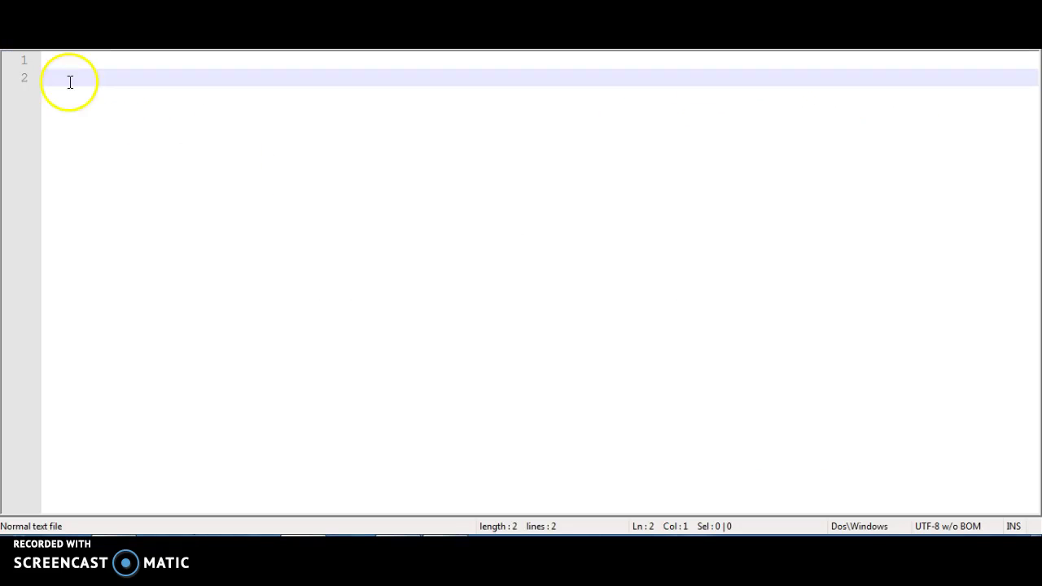
Step: Switch to the text editor and write the note lines "1. Create your menu" and "2. Add pages"
text(1. Create y)
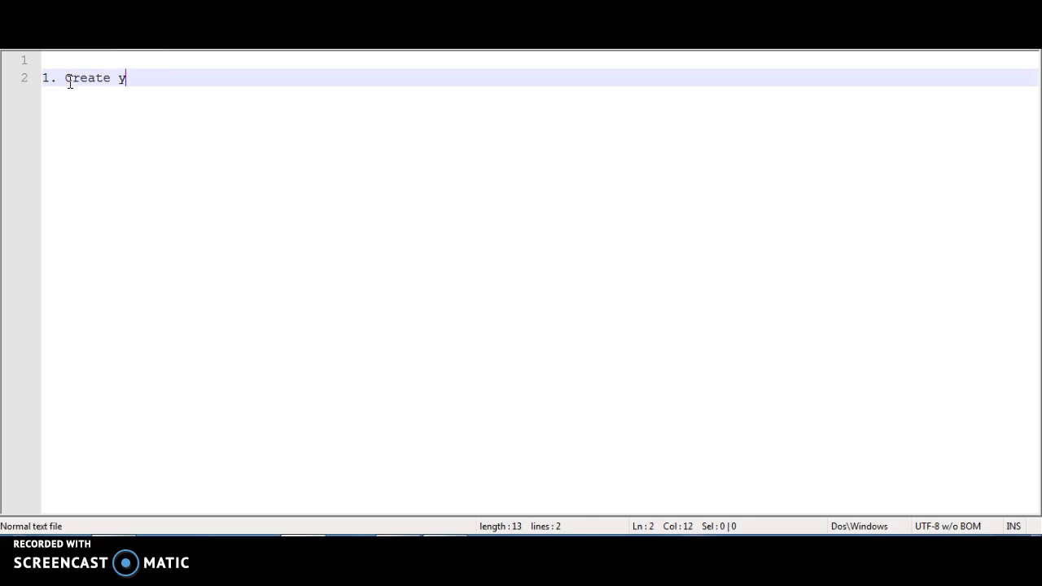
text(our menu)
key(Return)
text(2)
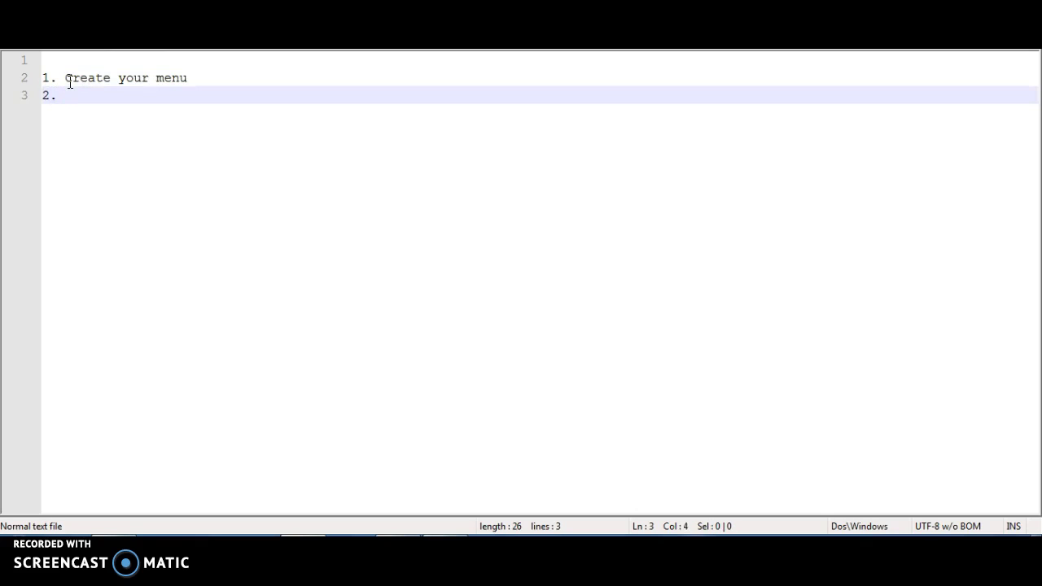
text(. Add pag)
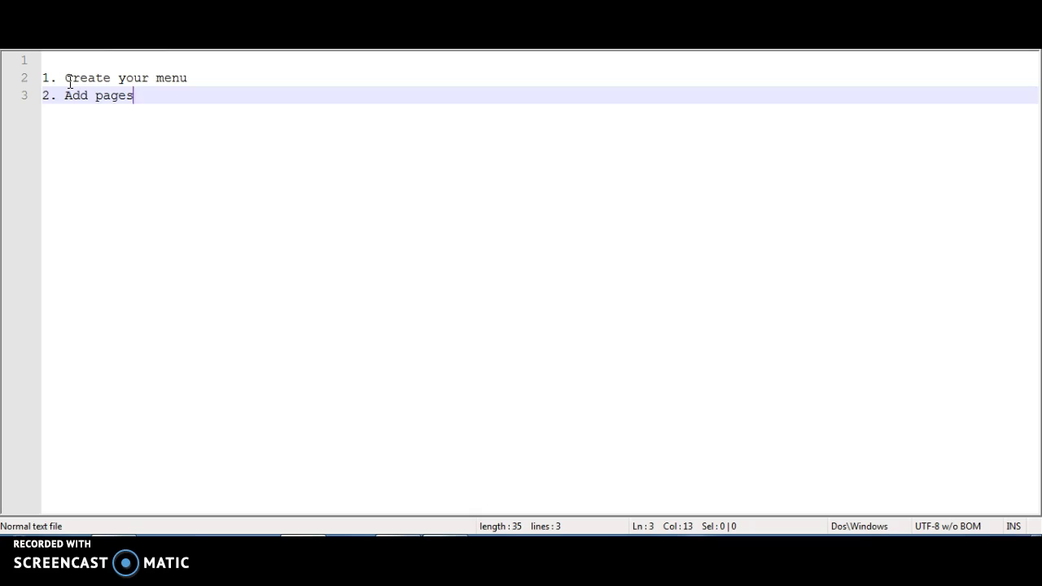
text(es)
key(Return)
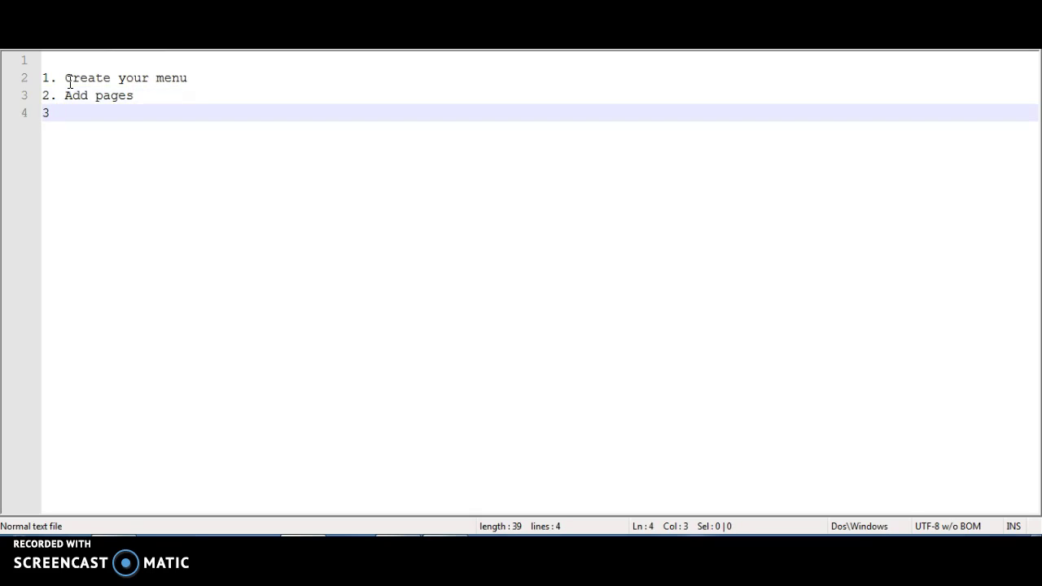
Step: Add the note line "3. Duplicate theme, rename theme and choose your new menu" and start line 4 below it
text(3 Duplicate theme, rename theme and choose your new menu)
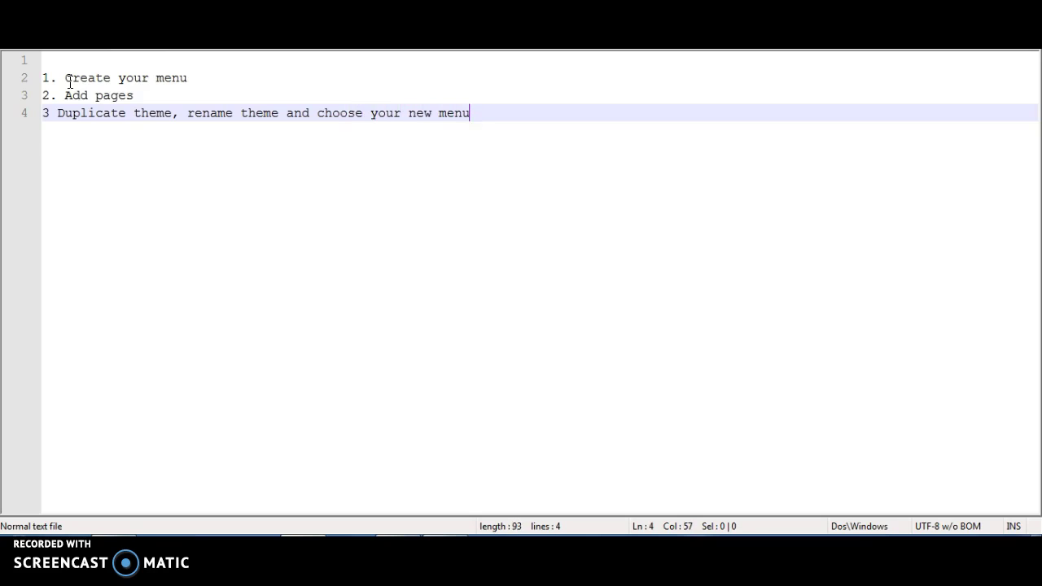
key(Return)
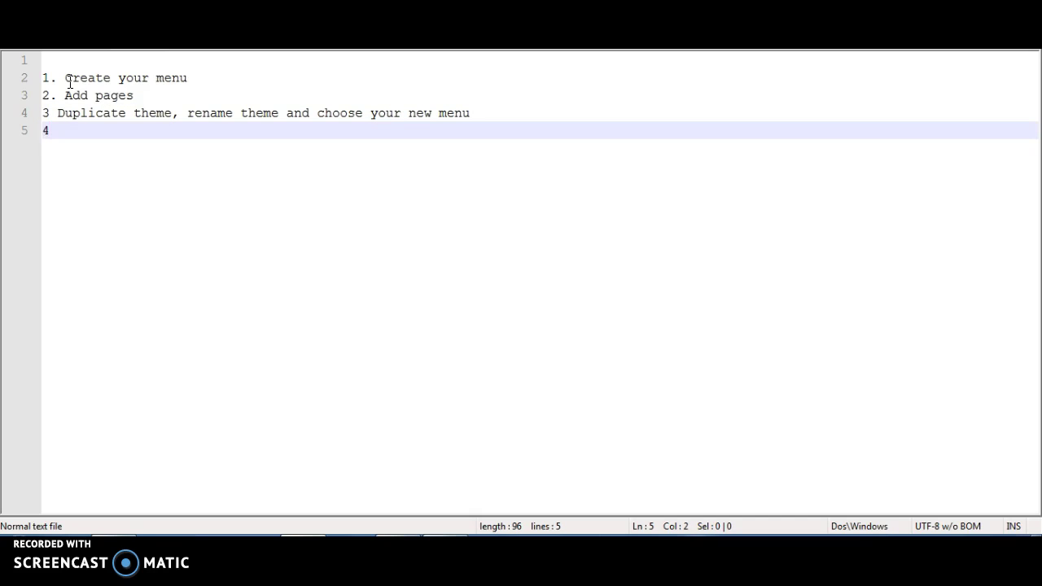
click(49, 113)
text(.)
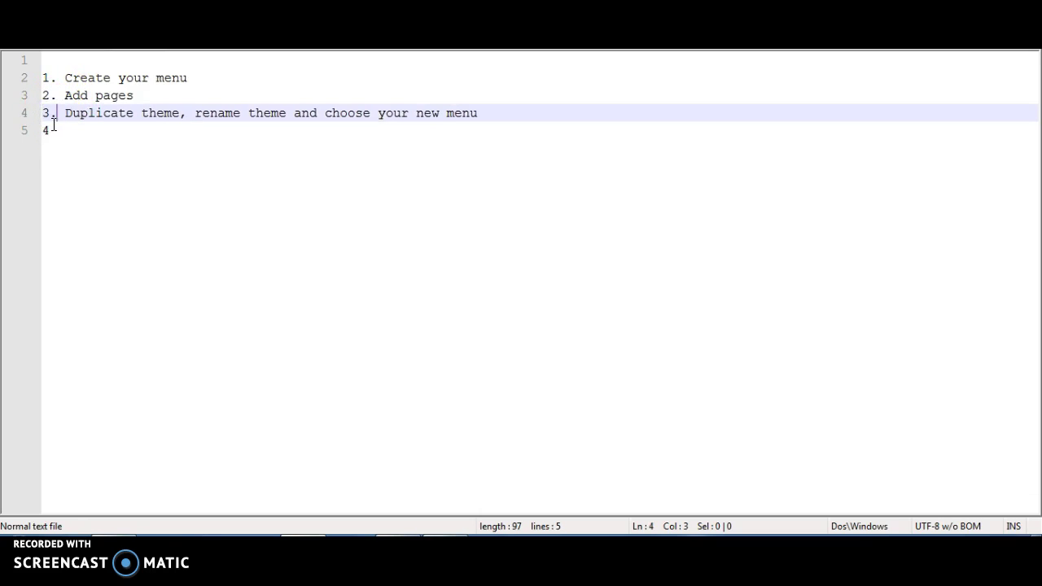
Step: Complete line 4 as "4. Because we have many pages created, i need to choose my new template duplicated."
click(51, 128)
text(. Because we have many pages created,)
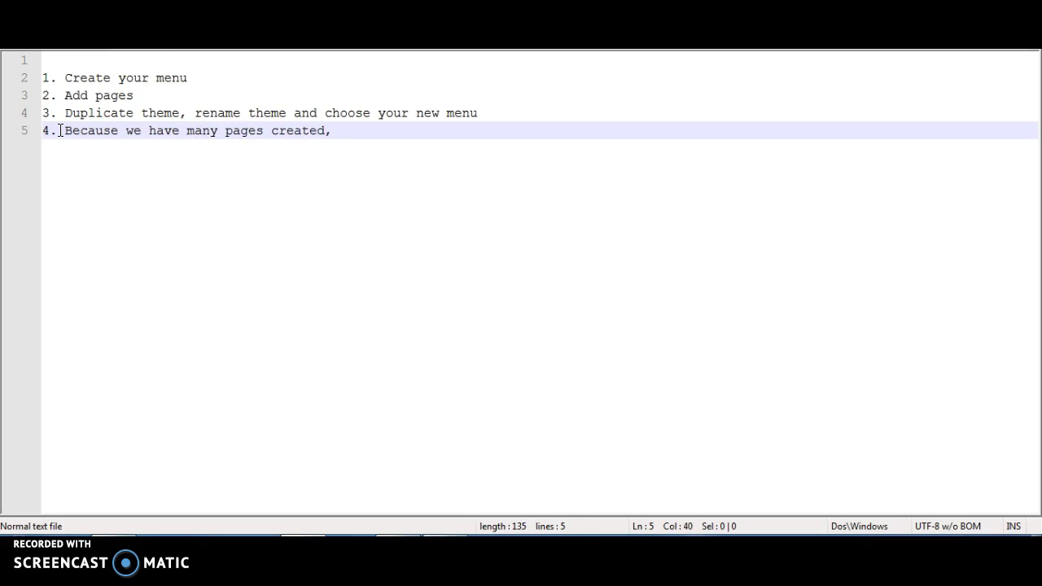
text(i need to choose)
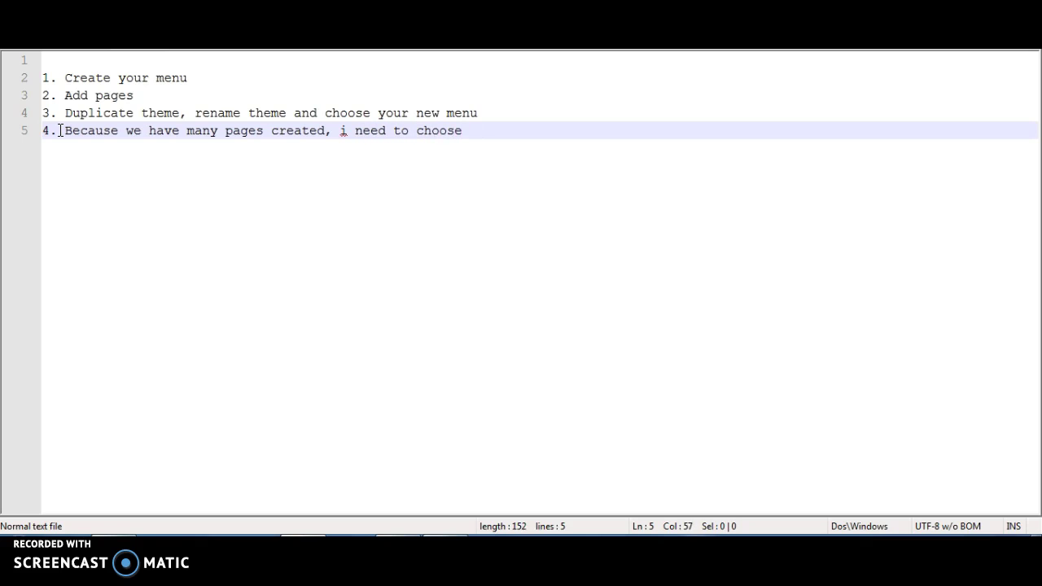
text(my new template)
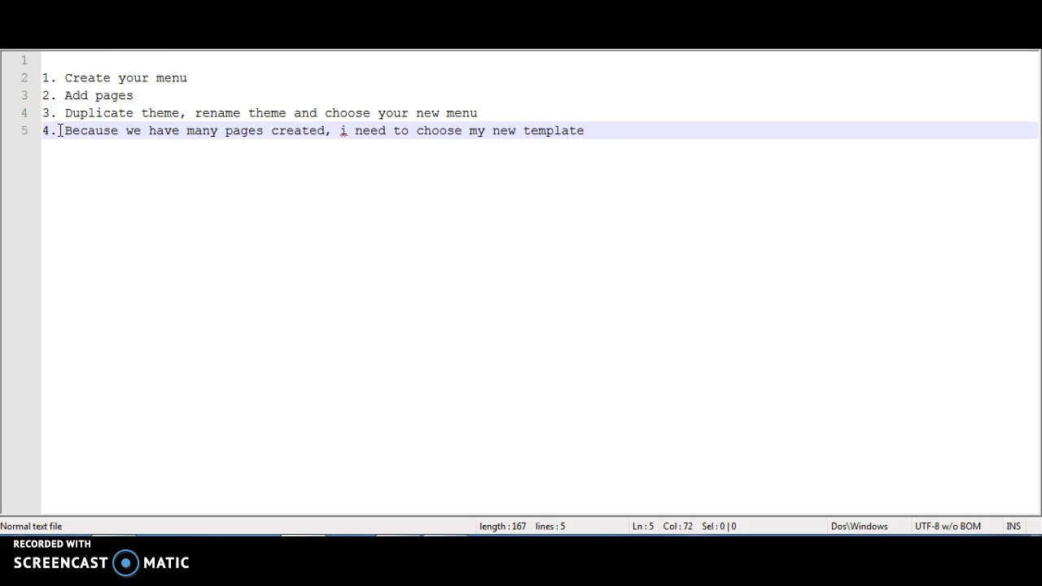
text( duplicated.)
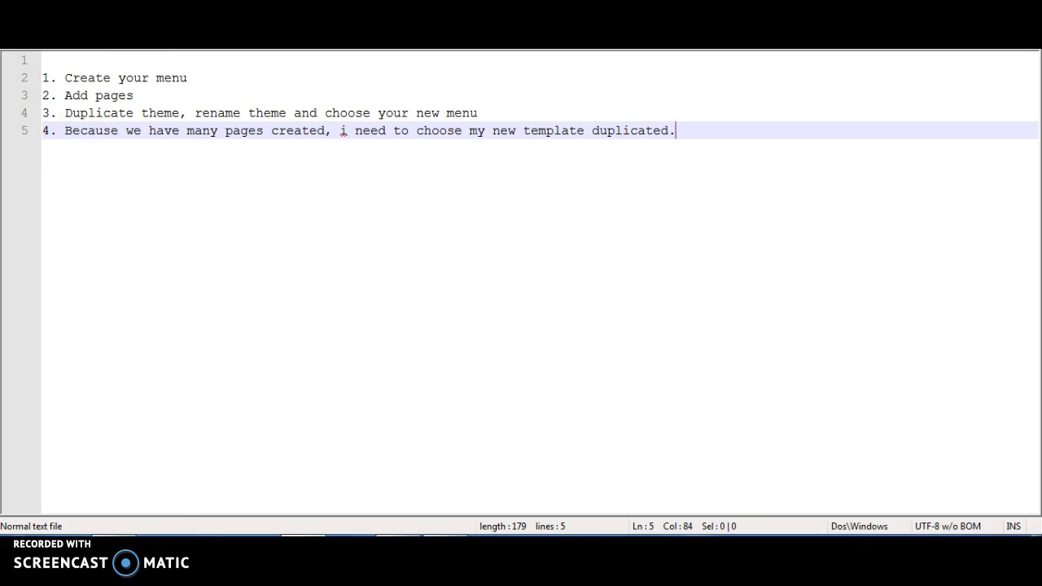
Step: Return to the live page in the browser and switch between the About Us and Our Team sections through the menu
key(alt+Tab)
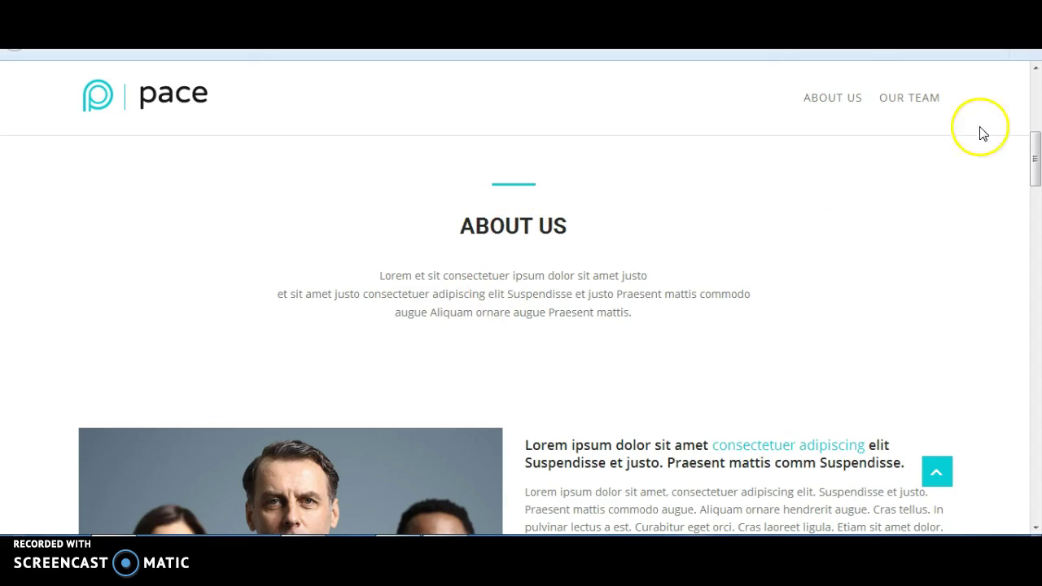
click(861, 99)
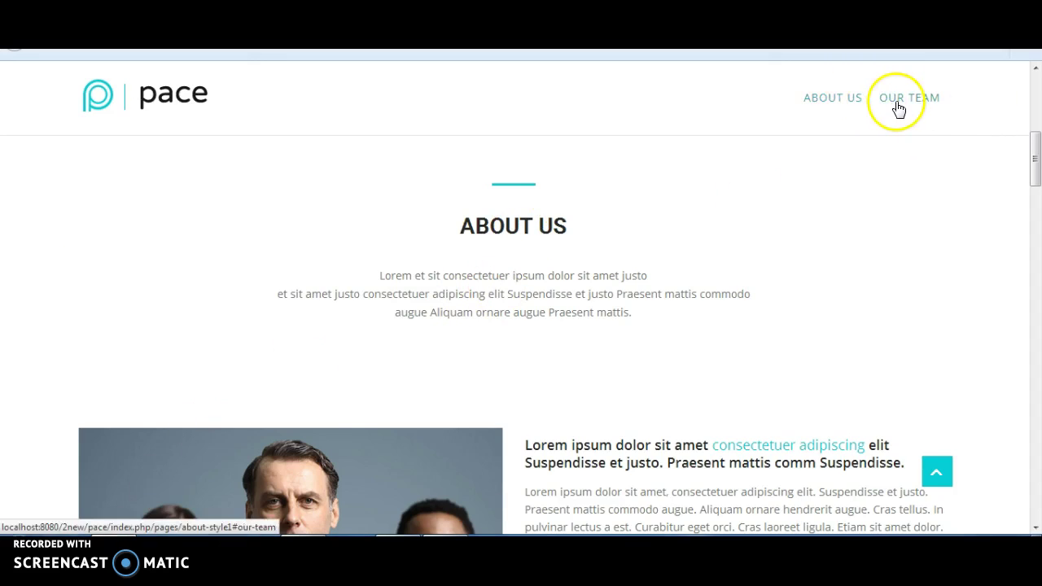
click(897, 108)
click(854, 103)
click(885, 103)
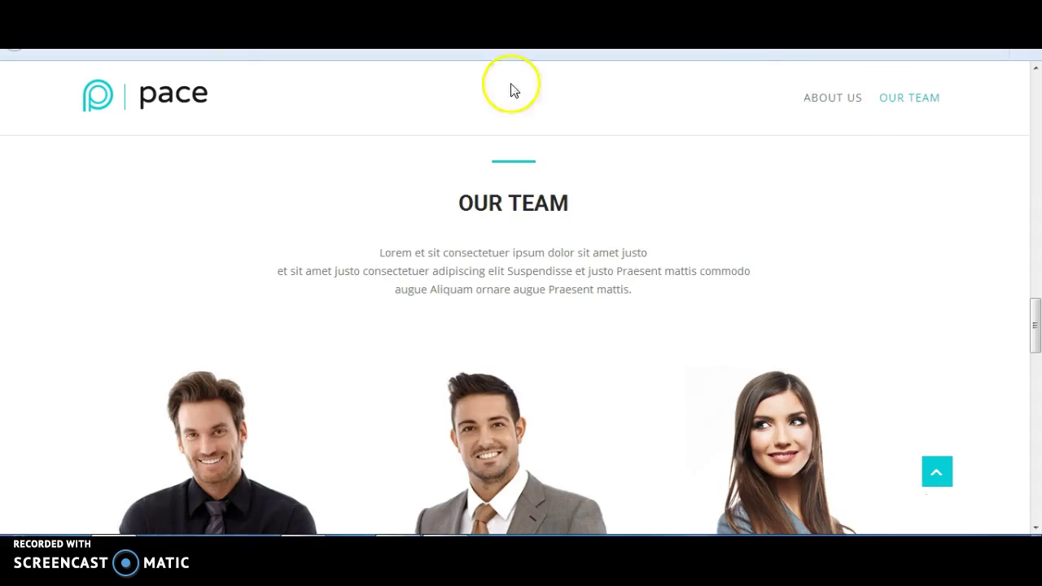